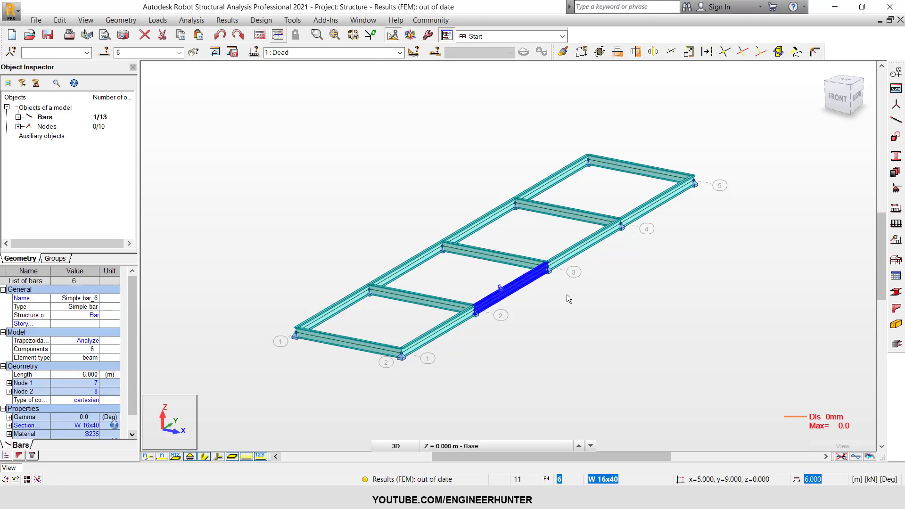
- Select bars 2 through 8 of the beam grid, then clear the selection
{"action": "left_click", "coordinate": [444, 335]}
{"action": "left_click", "coordinate": [501, 297]}
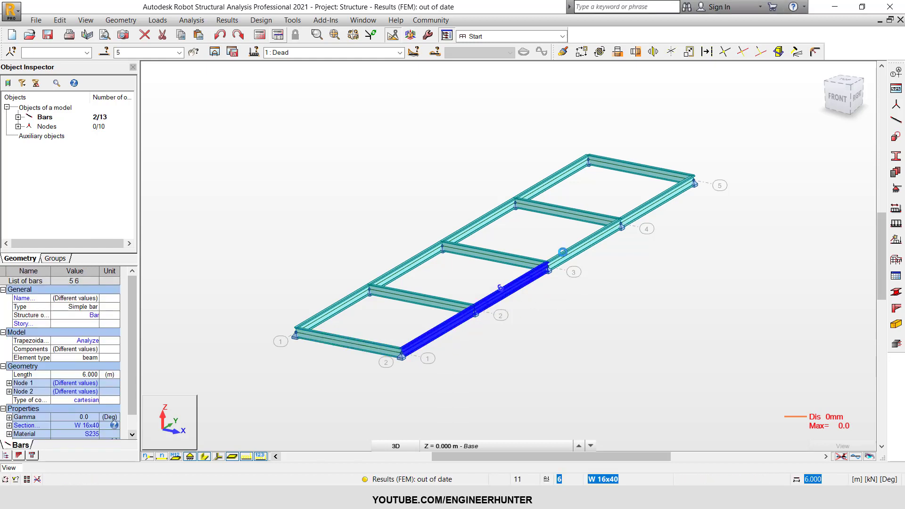
{"action": "left_click", "coordinate": [585, 247]}
{"action": "left_click", "coordinate": [551, 199]}
{"action": "left_click", "coordinate": [551, 180]}
{"action": "left_click", "coordinate": [480, 222]}
{"action": "left_click", "coordinate": [406, 265]}
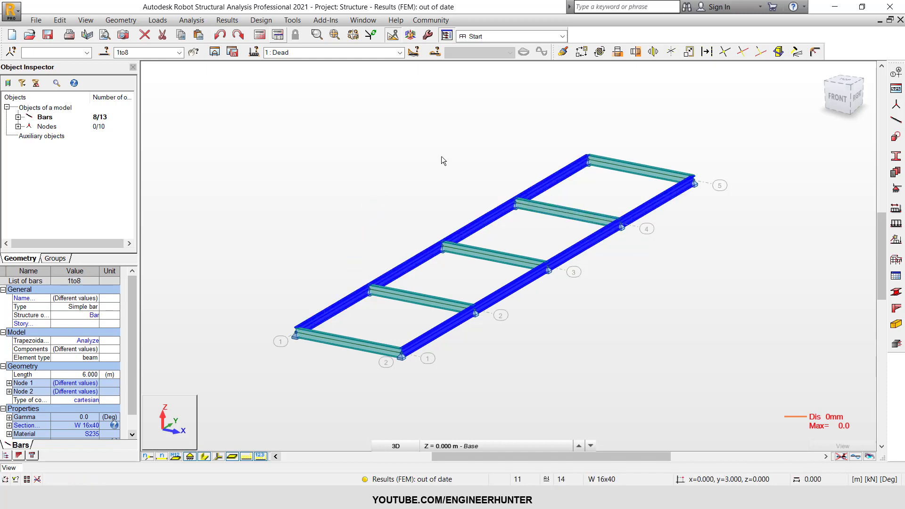
{"action": "left_click", "coordinate": [368, 142]}
- Make load case 1: Dead the active case shown in the view
{"action": "left_click", "coordinate": [399, 52]}
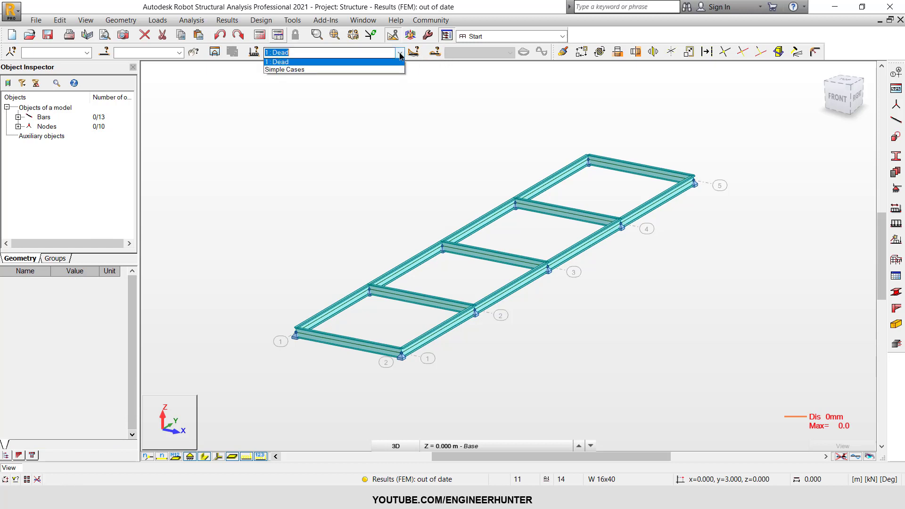
{"action": "left_click", "coordinate": [289, 64]}
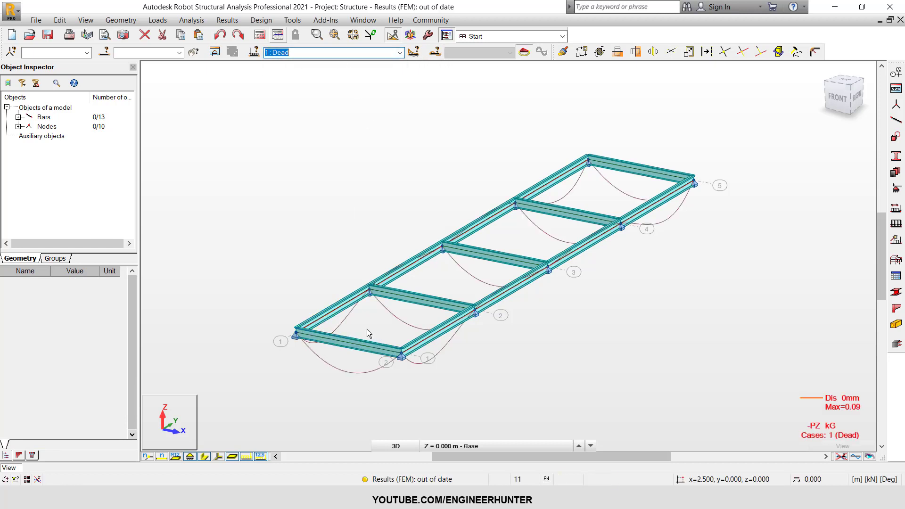
{"action": "left_click", "coordinate": [405, 240]}
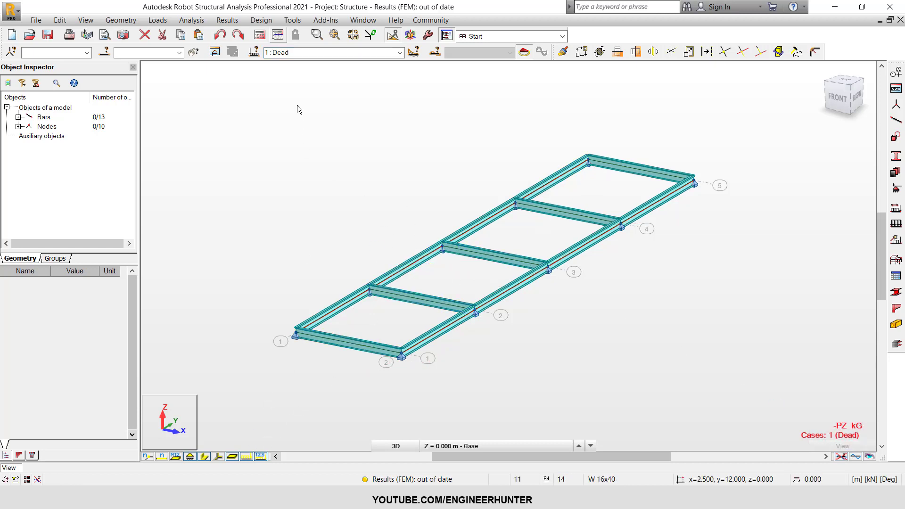
- Open Loads > Special Loads > Moving, nudge the window right and deselect vehicle V1
{"action": "left_click", "coordinate": [158, 20]}
{"action": "mouse_move", "coordinate": [213, 208]}
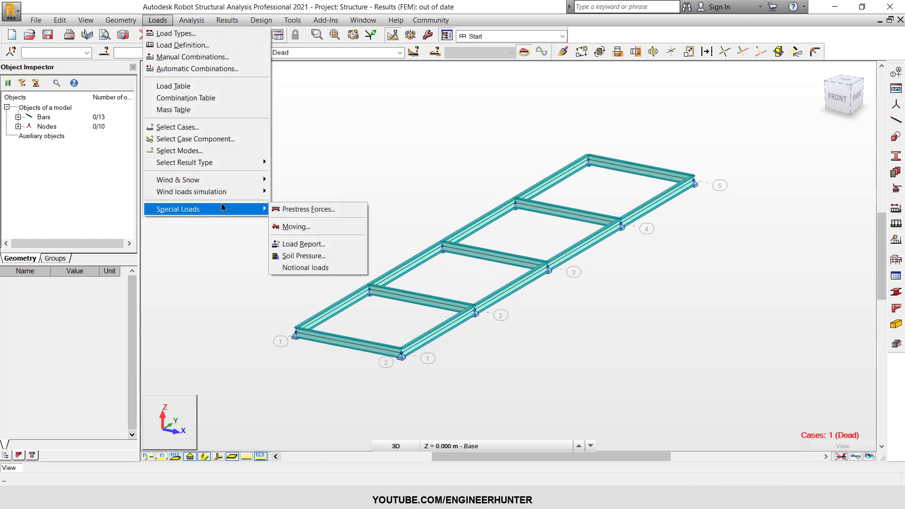
{"action": "mouse_move", "coordinate": [257, 213]}
{"action": "left_click", "coordinate": [298, 227]}
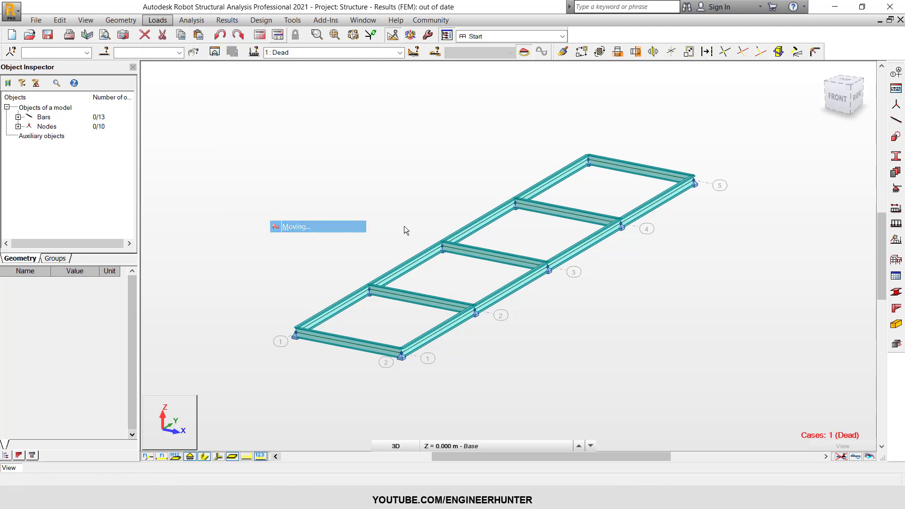
{"action": "left_click_drag", "start_coordinate": [722, 82], "coordinate": [745, 80]}
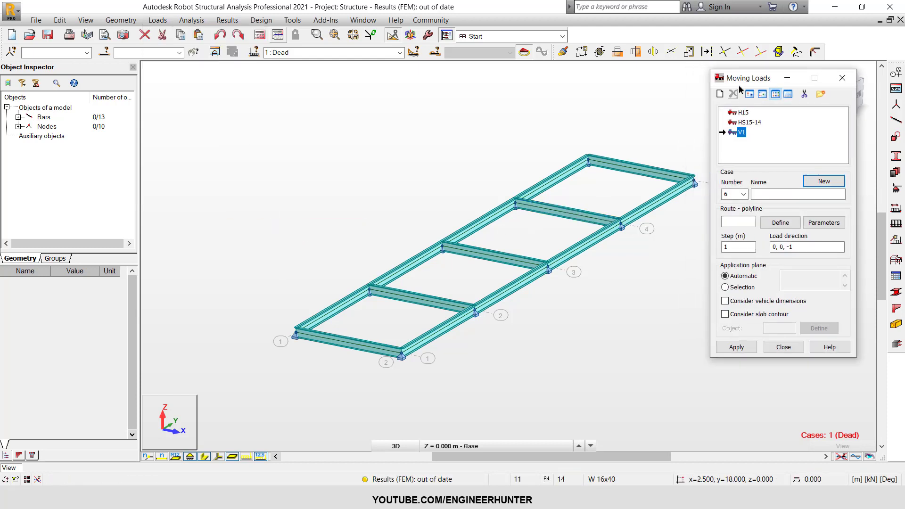
{"action": "left_click", "coordinate": [747, 133]}
- Create a new vehicle named VH1 from the AASHTO code list with H15 loaded
{"action": "left_click", "coordinate": [720, 94]}
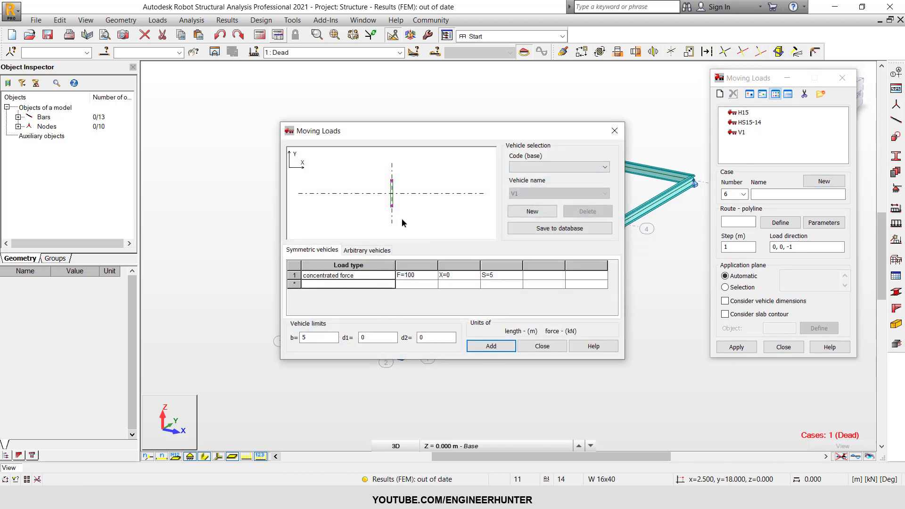
{"action": "left_click", "coordinate": [543, 168]}
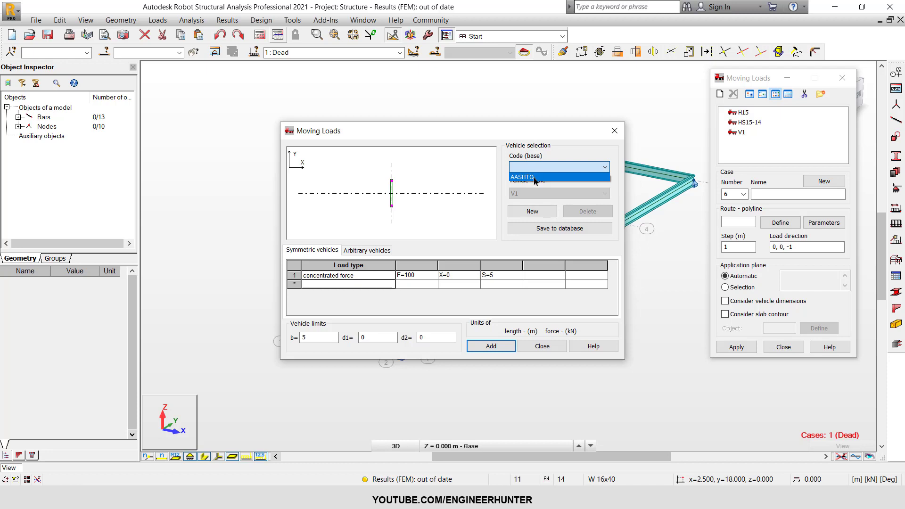
{"action": "left_click", "coordinate": [525, 177]}
{"action": "left_click", "coordinate": [526, 193]}
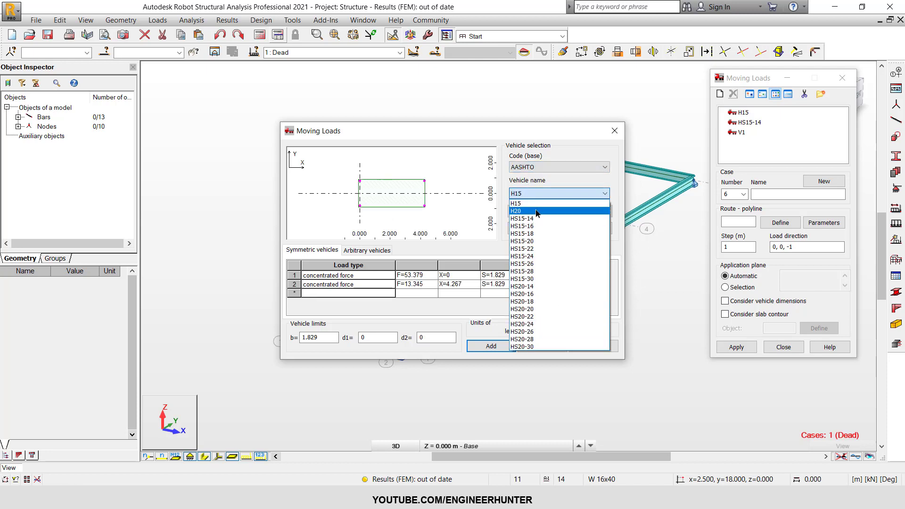
{"action": "left_click", "coordinate": [550, 182]}
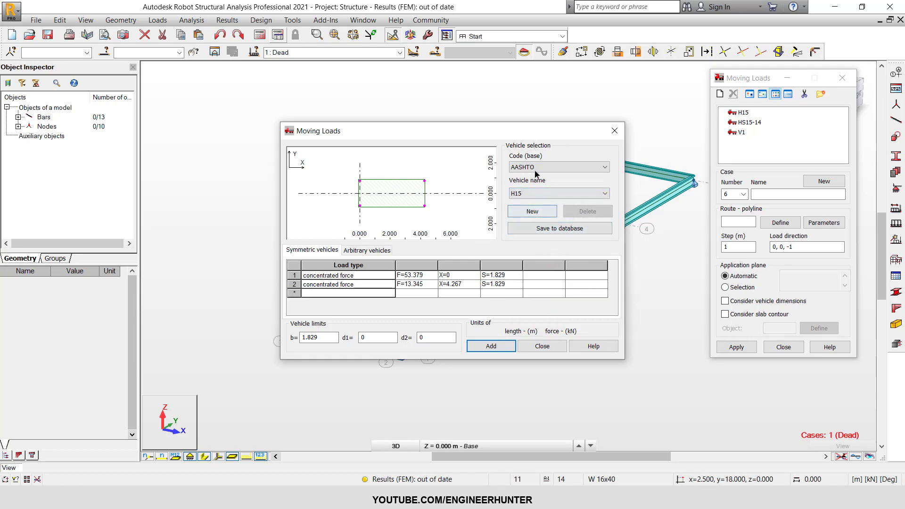
{"action": "left_click", "coordinate": [531, 212]}
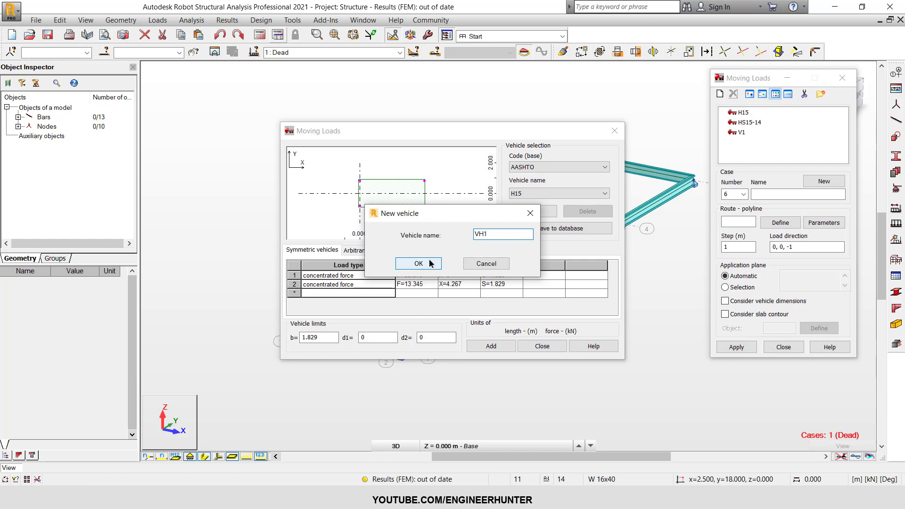
{"action": "left_click", "coordinate": [419, 263]}
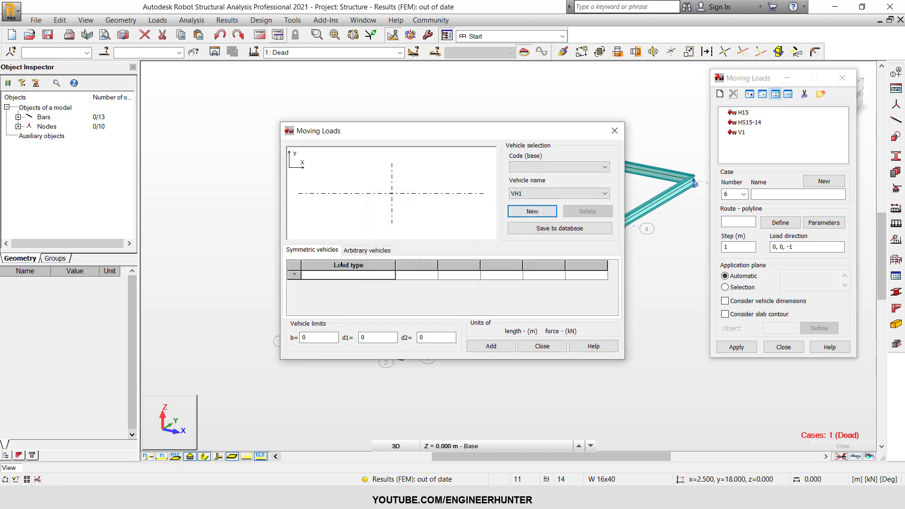
- Add a concentrated force row to VH1 with force F=100
{"action": "left_click", "coordinate": [324, 276]}
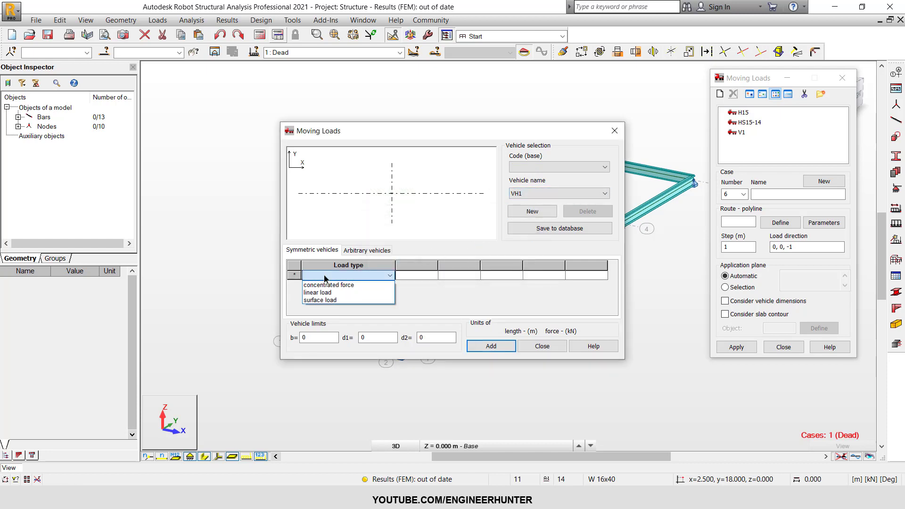
{"action": "left_click", "coordinate": [347, 285]}
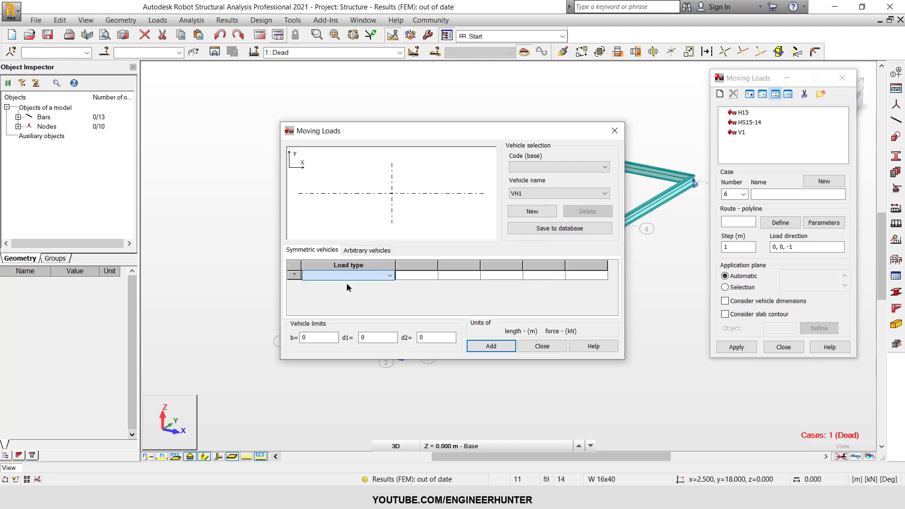
{"action": "left_click", "coordinate": [417, 276]}
{"action": "left_click", "coordinate": [407, 275]}
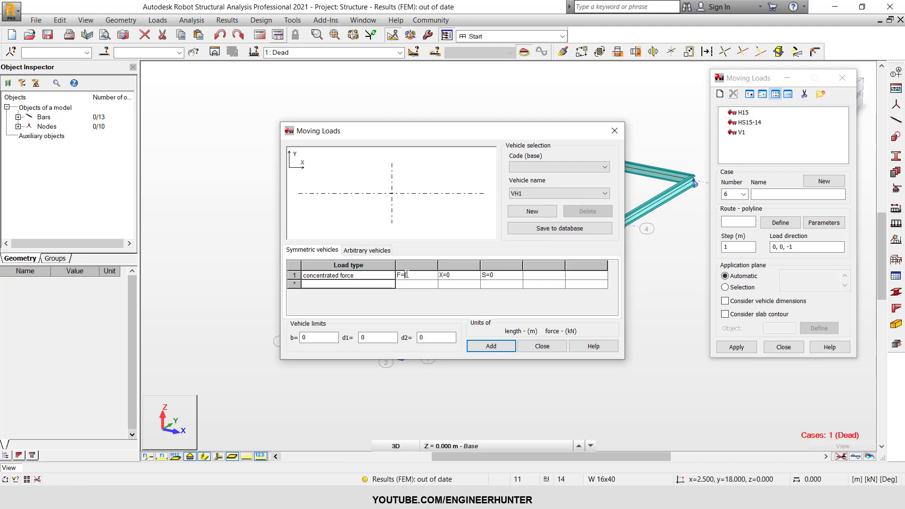
{"action": "type", "text": "100"}
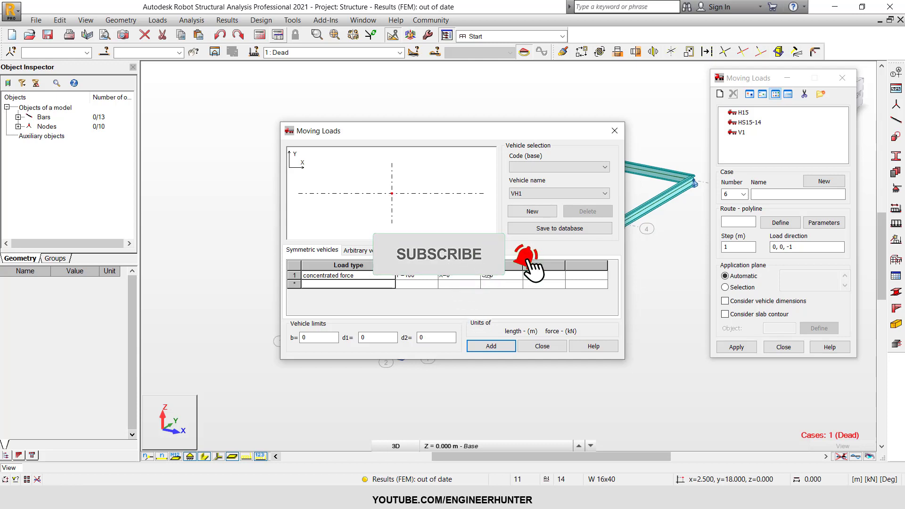
- Set the concentrated force's position X=0 and spacing S=5
{"action": "left_click", "coordinate": [451, 277]}
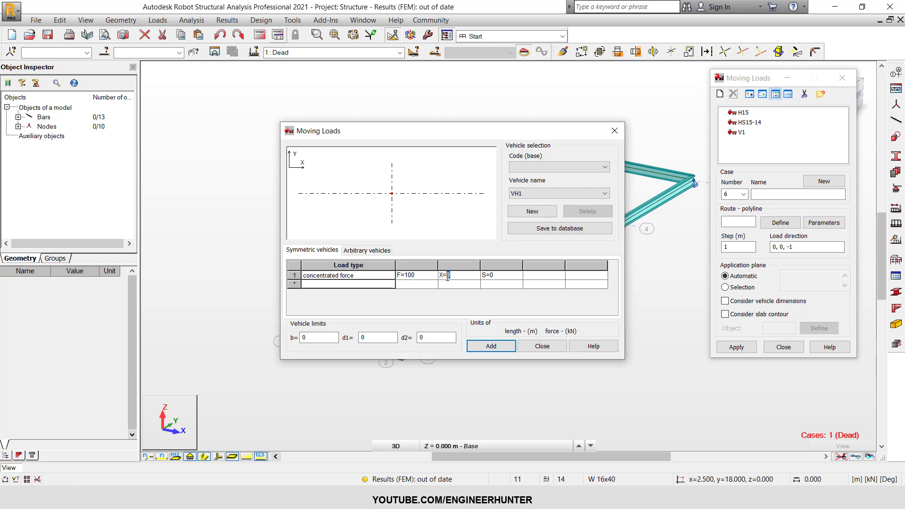
{"action": "key", "text": "Tab"}
{"action": "left_click", "coordinate": [456, 275]}
{"action": "left_click", "coordinate": [456, 274]}
{"action": "left_click", "coordinate": [498, 277]}
{"action": "left_click", "coordinate": [495, 277]}
{"action": "left_click_drag", "start_coordinate": [414, 133], "coordinate": [591, 94]}
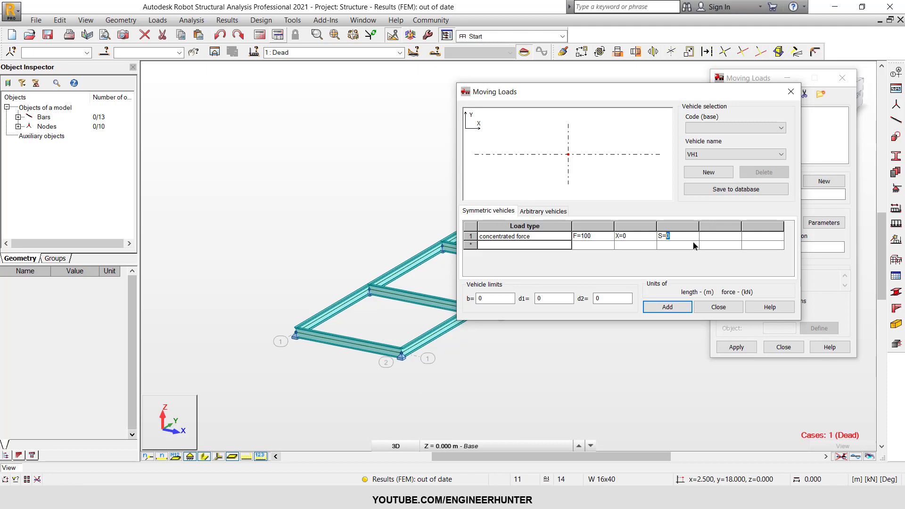
{"action": "type", "text": "5"}
{"action": "left_click", "coordinate": [677, 246]}
{"action": "left_click", "coordinate": [678, 237]}
{"action": "left_click", "coordinate": [488, 298]}
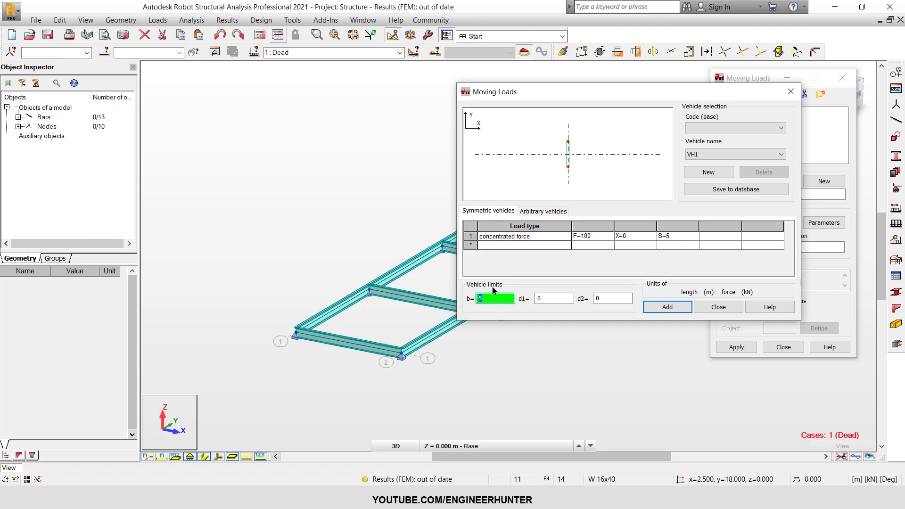
- Set VH1's limits to b=5, d1=0, d2=0 and add VH1 to the vehicle list
{"action": "double_click", "coordinate": [476, 299]}
{"action": "type", "text": "5"}
{"action": "key", "text": "Tab"}
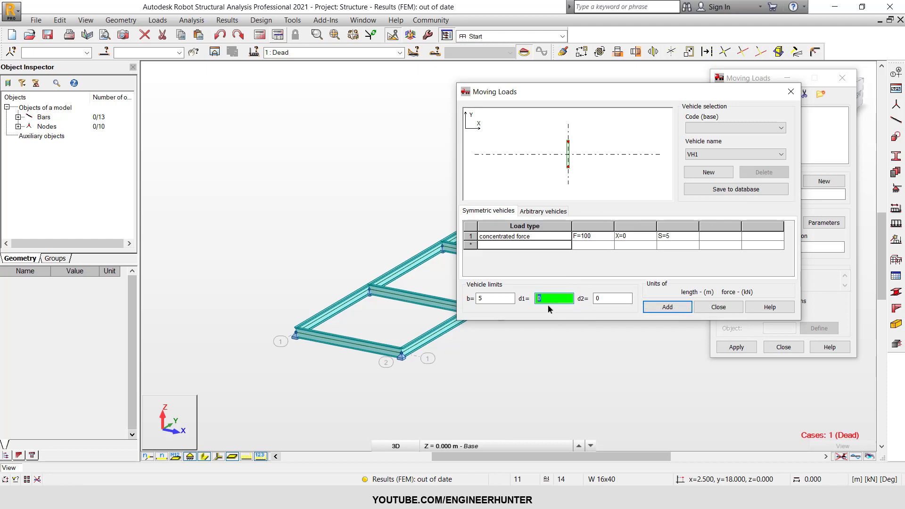
{"action": "type", "text": "5"}
{"action": "key", "text": "Tab"}
{"action": "type", "text": "2"}
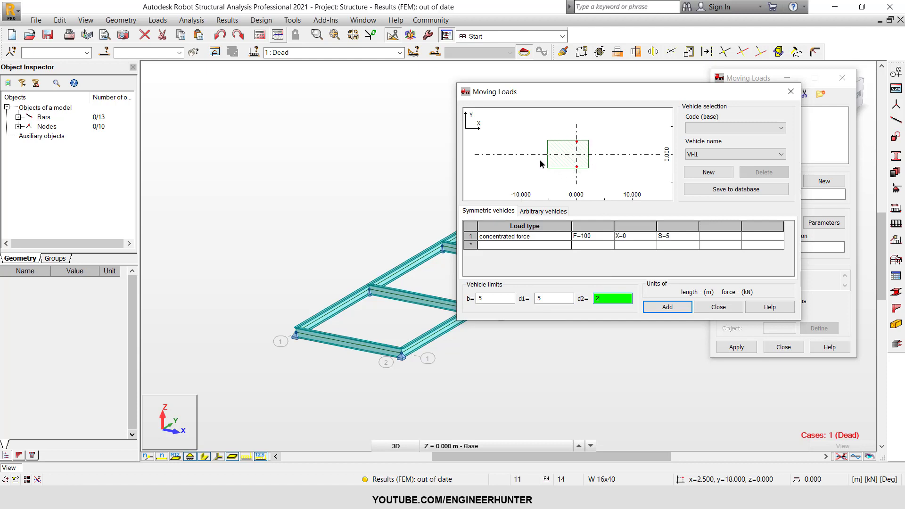
{"action": "left_click", "coordinate": [547, 298]}
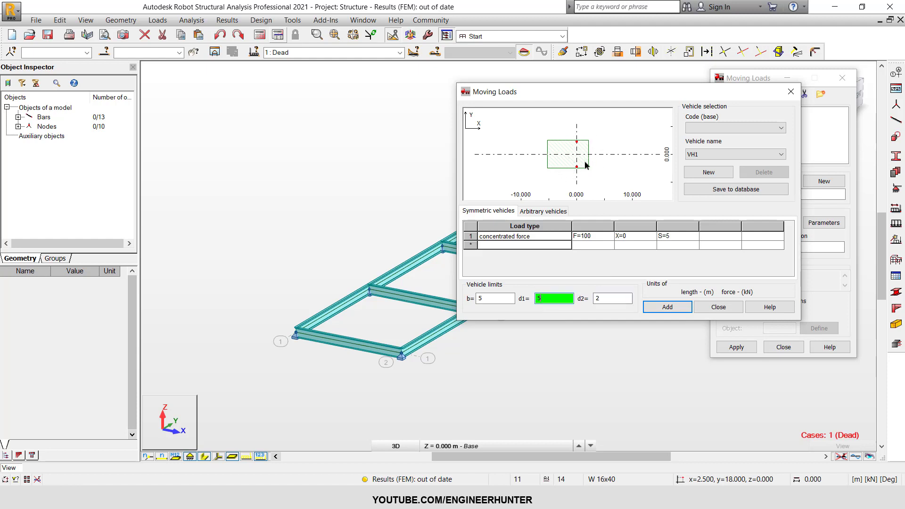
{"action": "type", "text": "0"}
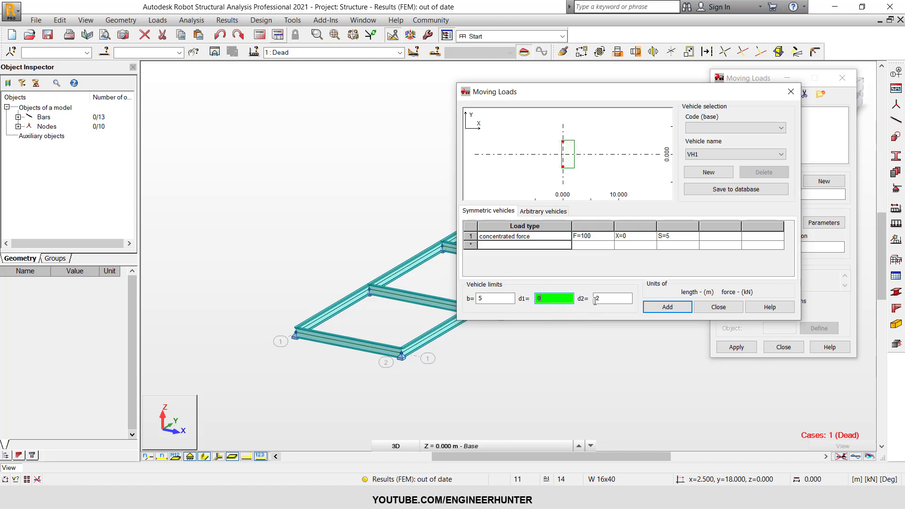
{"action": "key", "text": "Tab"}
{"action": "type", "text": "0"}
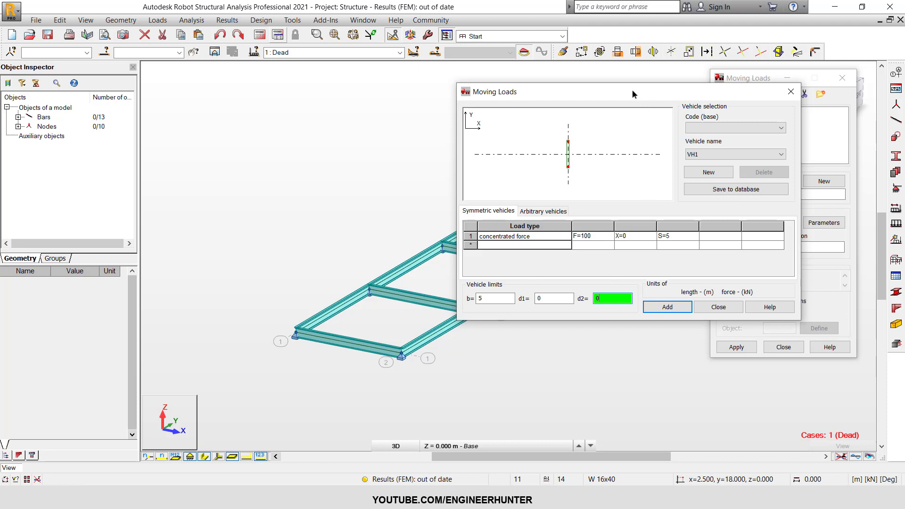
{"action": "left_click_drag", "start_coordinate": [633, 94], "coordinate": [528, 91]}
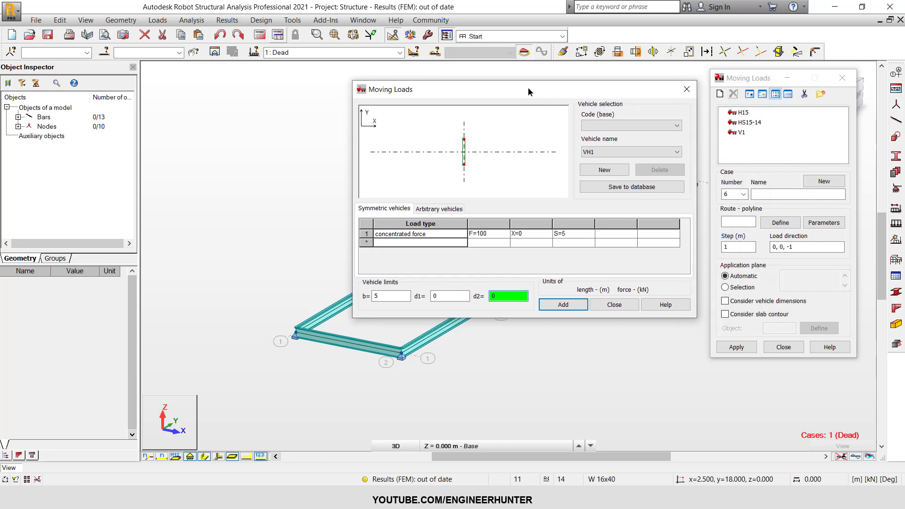
{"action": "left_click", "coordinate": [570, 305]}
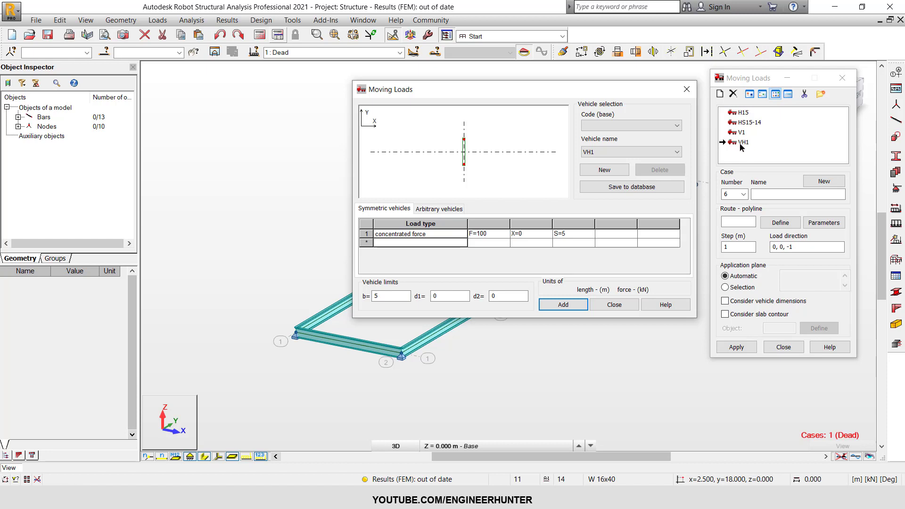
- In Arbitrary vehicles, add a concentrated force FX=10, FY=10, FZ=0 at X=0, Y=0
{"action": "left_click", "coordinate": [438, 208]}
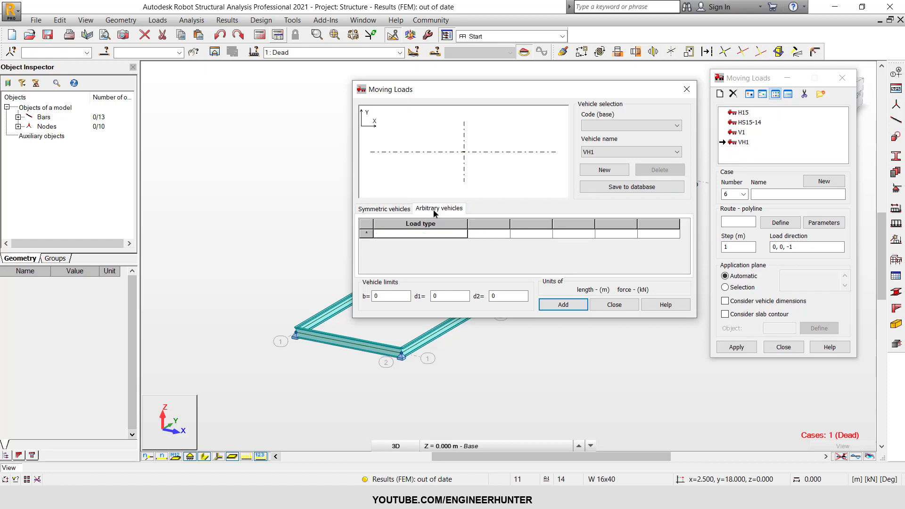
{"action": "left_click", "coordinate": [412, 237]}
{"action": "left_click", "coordinate": [402, 247]}
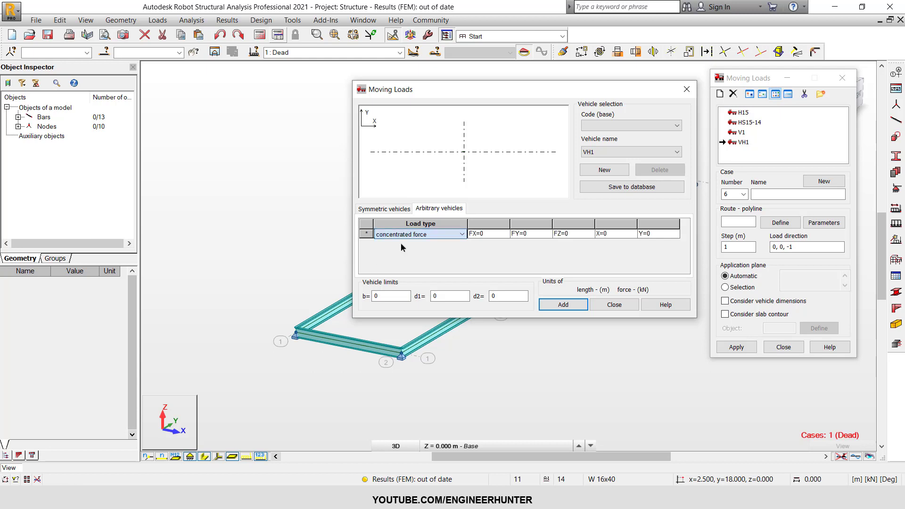
{"action": "left_click", "coordinate": [491, 238]}
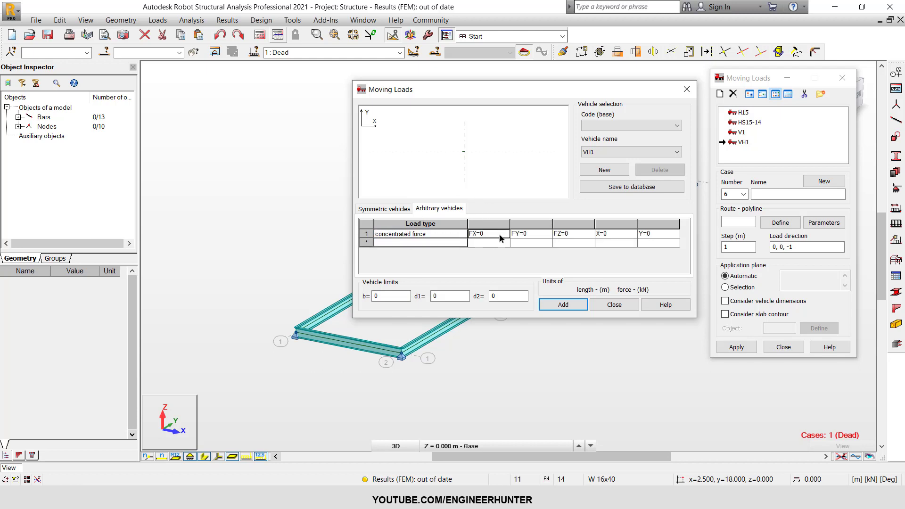
{"action": "left_click", "coordinate": [521, 237]}
{"action": "left_click", "coordinate": [490, 237]}
{"action": "left_click", "coordinate": [488, 233]}
{"action": "left_click", "coordinate": [528, 234]}
{"action": "left_click", "coordinate": [564, 234]}
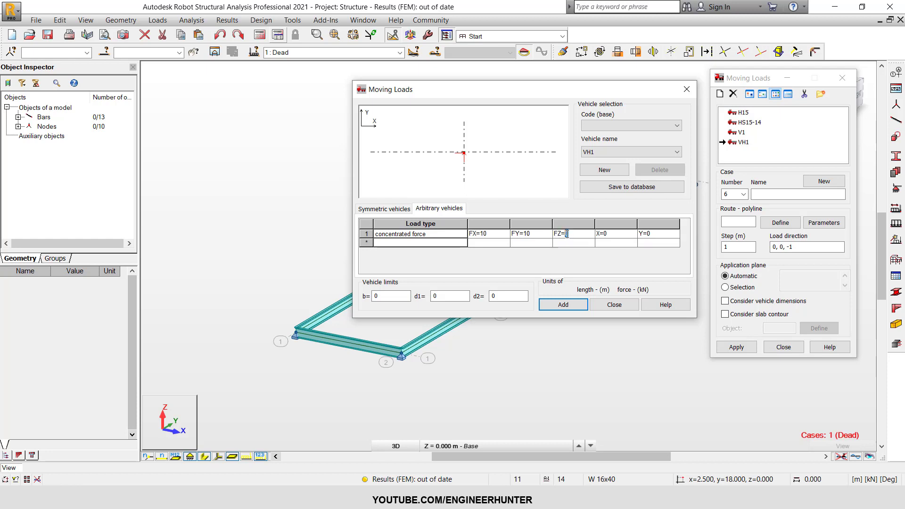
{"action": "left_click", "coordinate": [618, 234]}
{"action": "left_click", "coordinate": [653, 232]}
{"action": "left_click", "coordinate": [376, 297]}
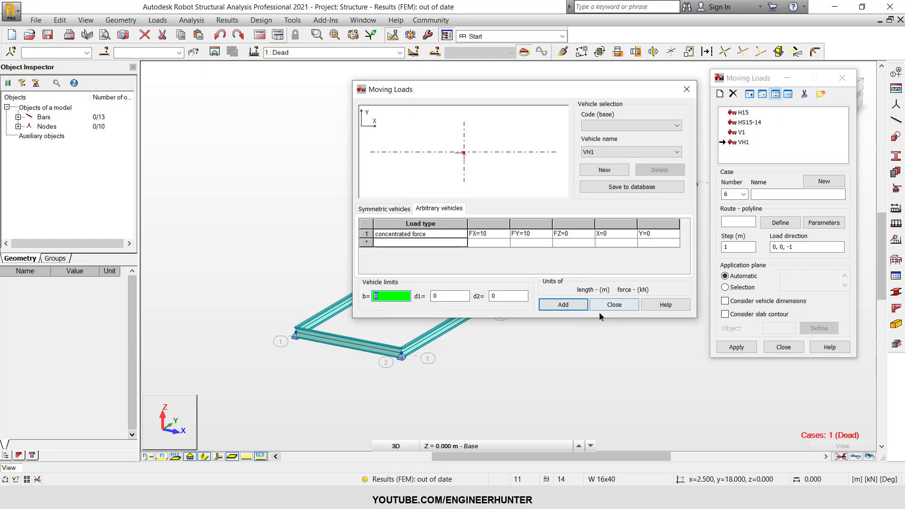
- Close the vehicle definition window, pan the deck and review the existing load case list
{"action": "left_click", "coordinate": [625, 306]}
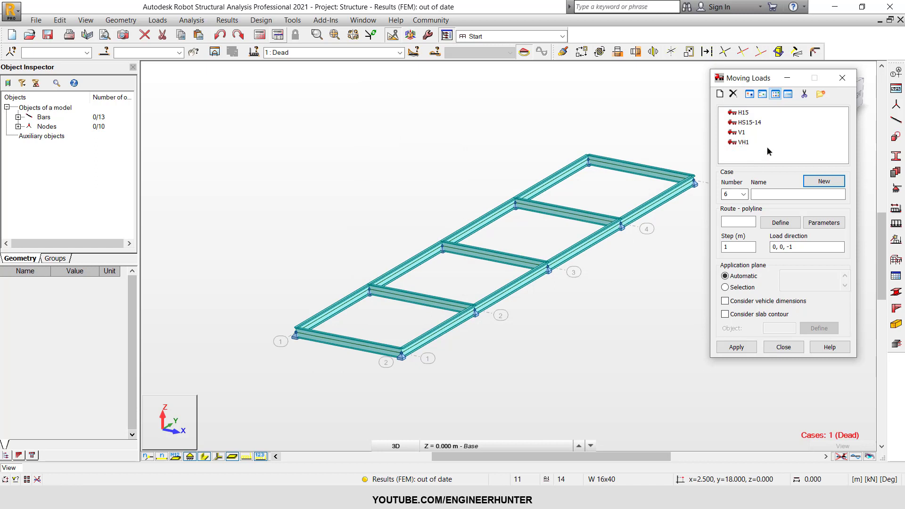
{"action": "middle_click_drag", "start_coordinate": [610, 96], "coordinate": [582, 93]}
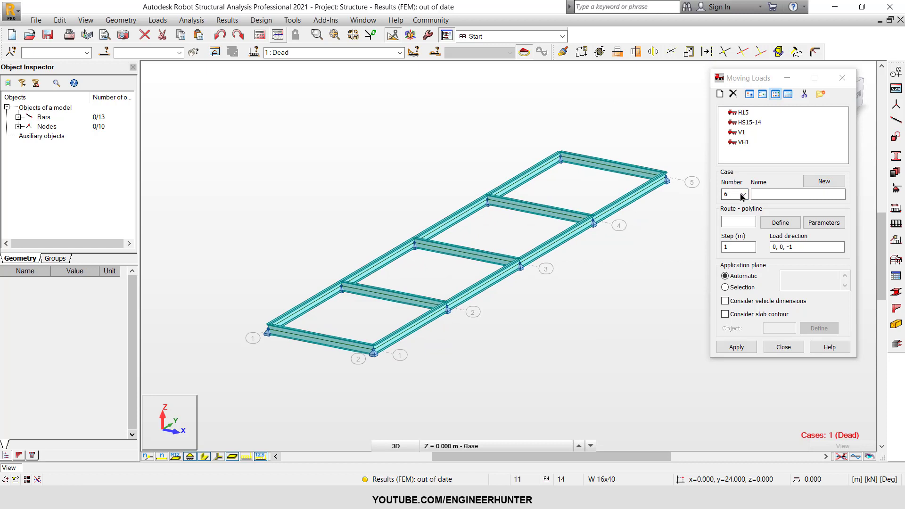
{"action": "left_click", "coordinate": [724, 193]}
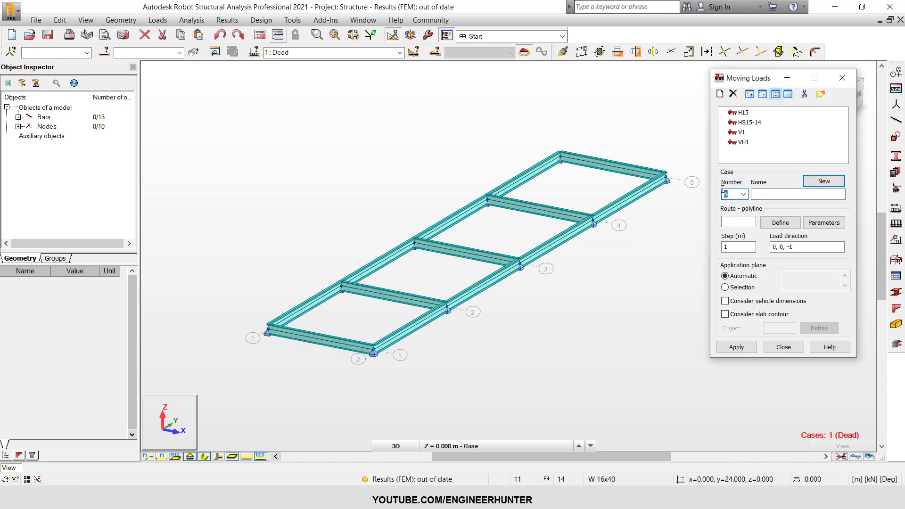
{"action": "left_click", "coordinate": [400, 53]}
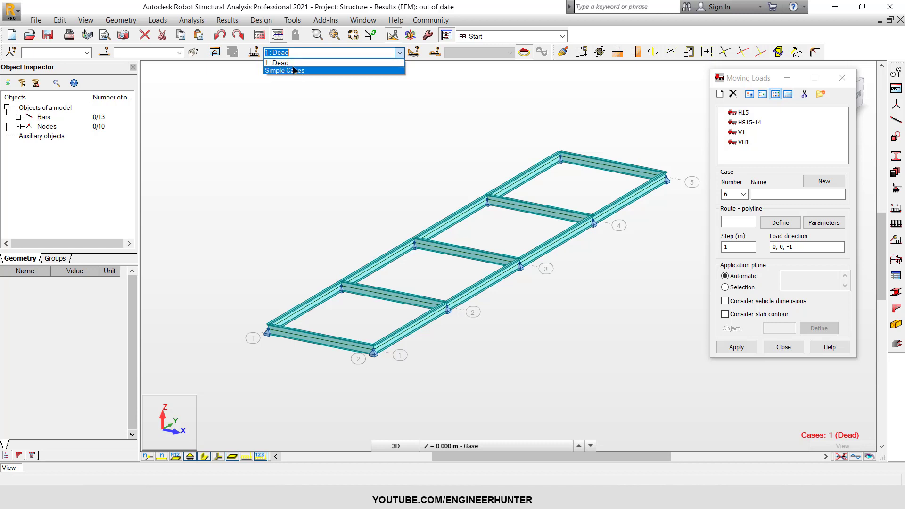
{"action": "left_click", "coordinate": [744, 204]}
{"action": "left_click", "coordinate": [732, 194]}
- Set the moving-load case number to 2 and name it VH1
{"action": "left_click_drag", "start_coordinate": [732, 194], "coordinate": [719, 194]}
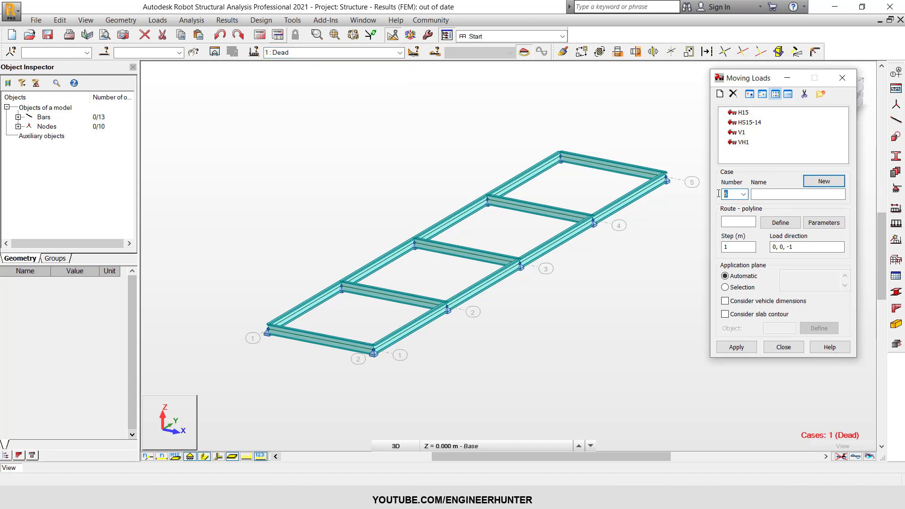
{"action": "type", "text": "2"}
{"action": "left_click", "coordinate": [775, 194]}
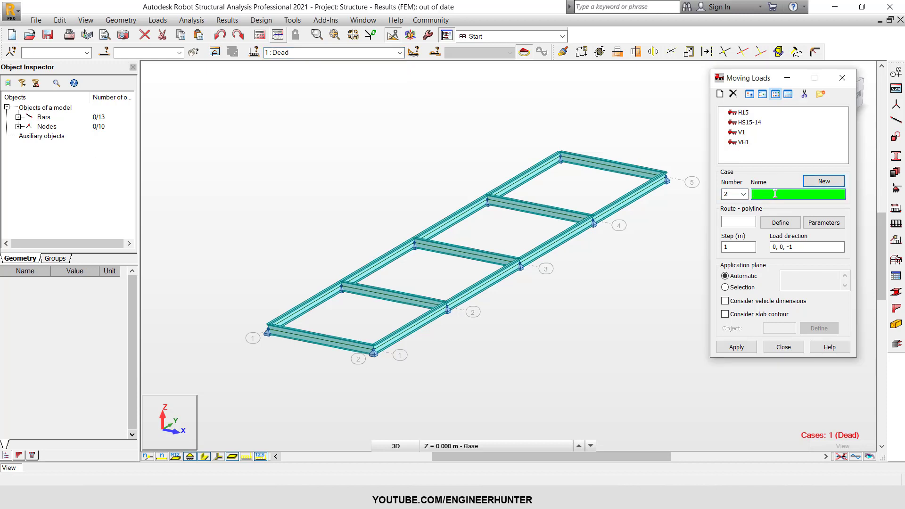
{"action": "type", "text": "CH1"}
{"action": "key", "text": "BackSpace"}
{"action": "key", "text": "BackSpace"}
{"action": "key", "text": "BackSpace"}
{"action": "type", "text": "VH"}
{"action": "left_click", "coordinate": [734, 217]}
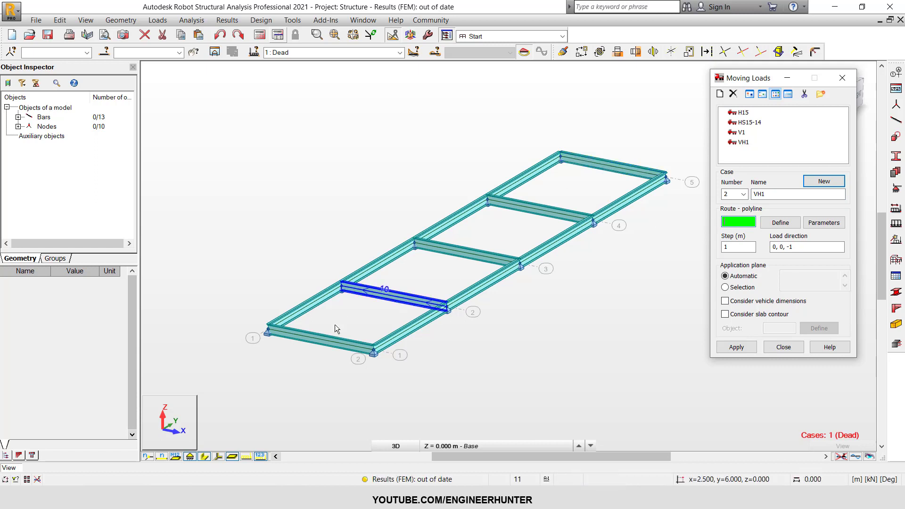
- Draw a straight route line from the front beam midpoint to the back beam midpoint
{"action": "left_click", "coordinate": [781, 227]}
{"action": "left_click", "coordinate": [816, 116]}
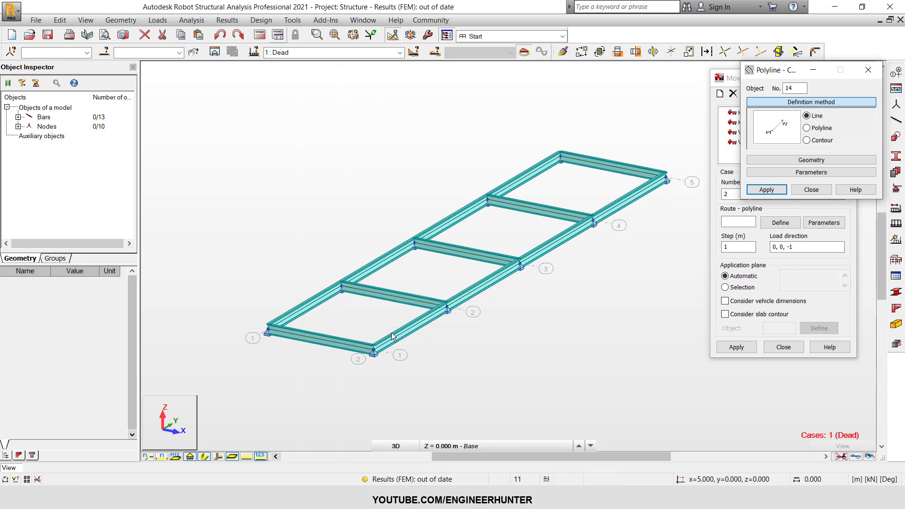
{"action": "left_click", "coordinate": [318, 342]}
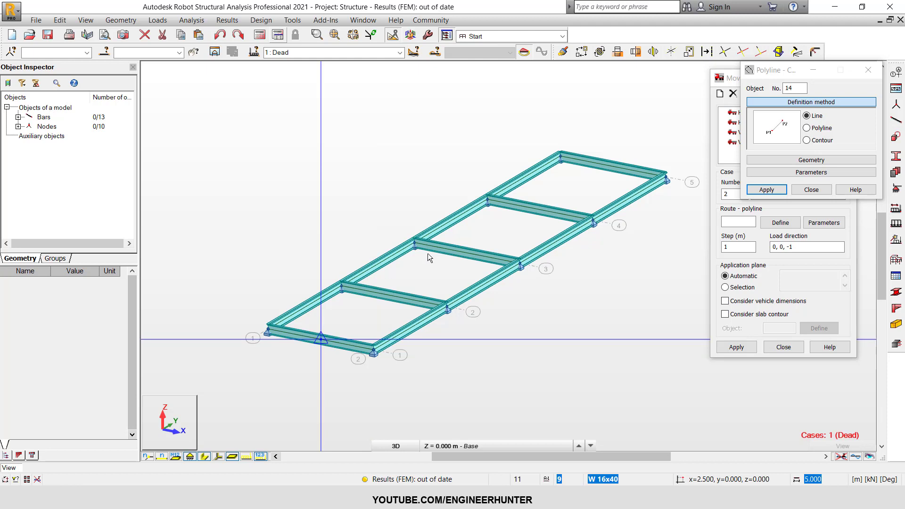
{"action": "left_click", "coordinate": [612, 168]}
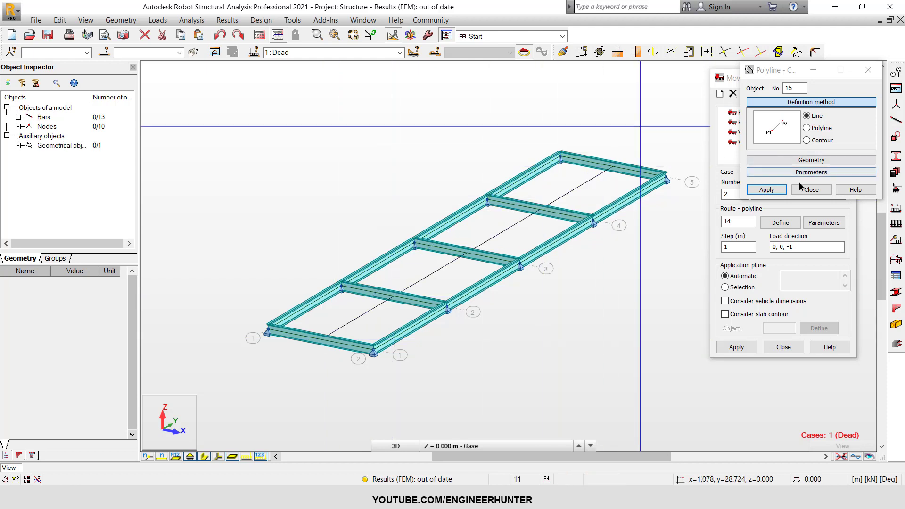
{"action": "left_click", "coordinate": [776, 191]}
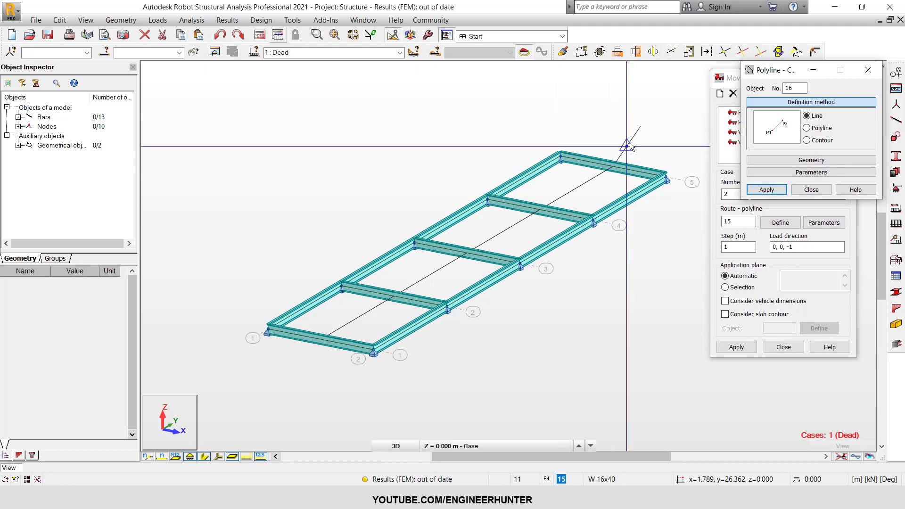
{"action": "left_click", "coordinate": [811, 189]}
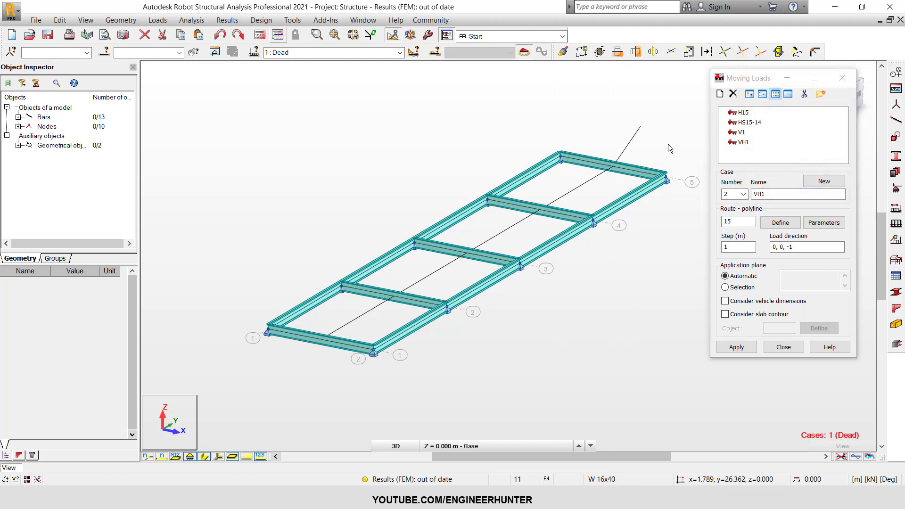
{"action": "left_click", "coordinate": [630, 144]}
- Delete stray line 15 and select centre route line 14
{"action": "right_click", "coordinate": [630, 145]}
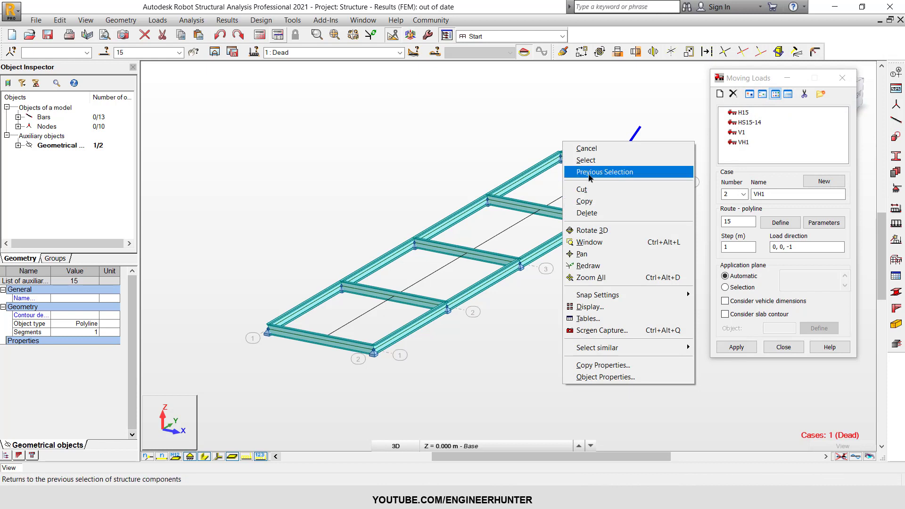
{"action": "left_click", "coordinate": [627, 213]}
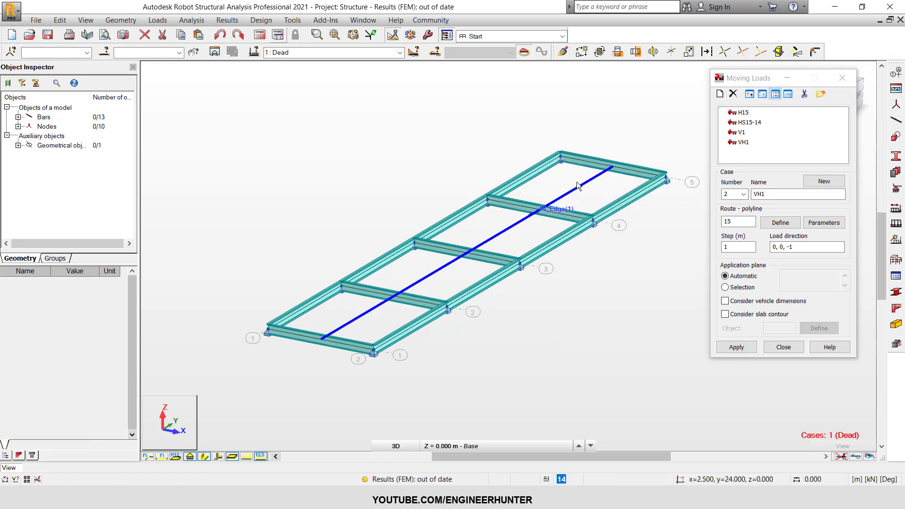
{"action": "left_click", "coordinate": [564, 195]}
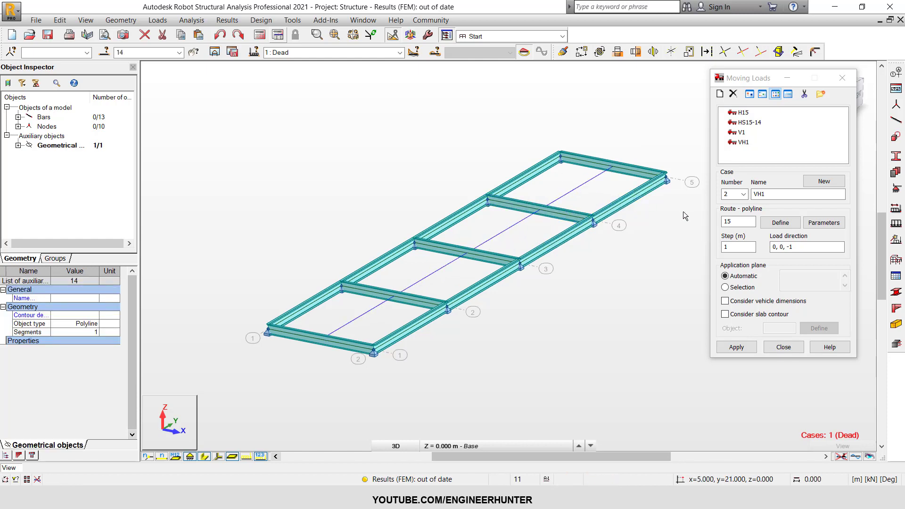
- Set the route step to 0.5 m, confirm vehicle VH1 and load direction 0, 0, -1
{"action": "double_click", "coordinate": [736, 246]}
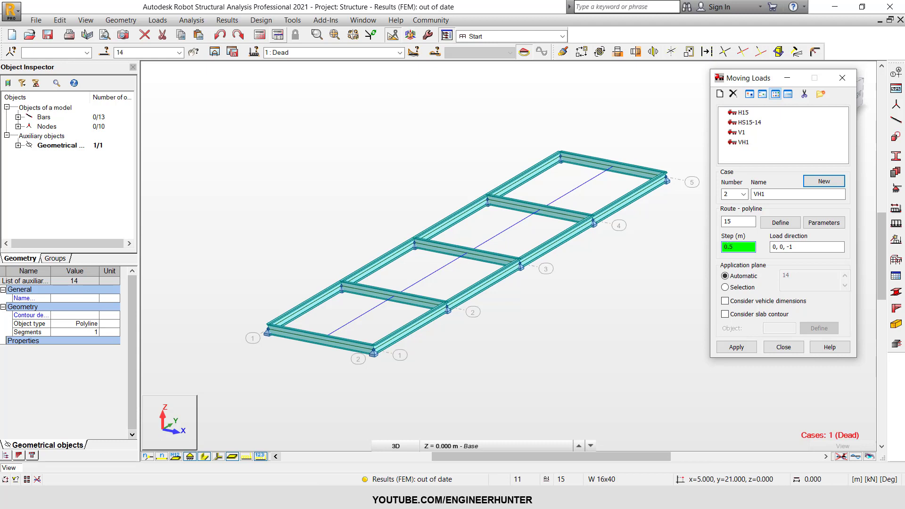
{"action": "left_click", "coordinate": [793, 245]}
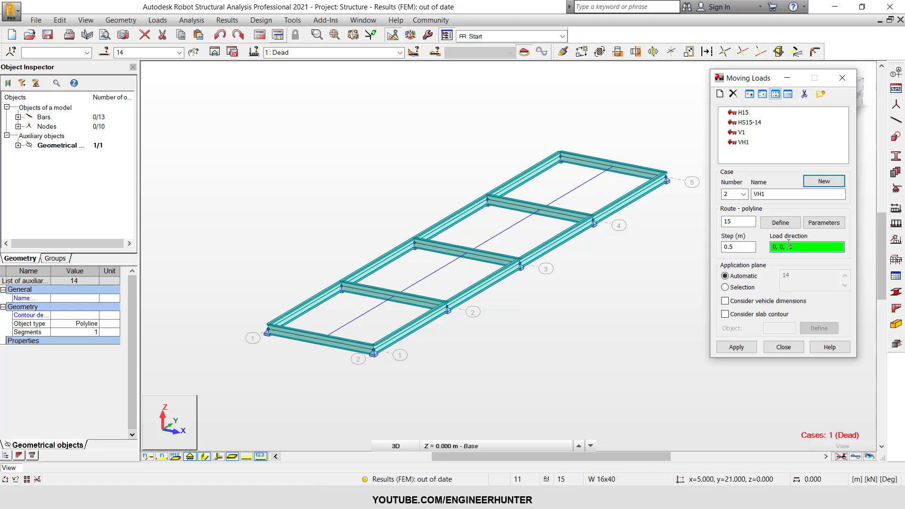
{"action": "double_click", "coordinate": [742, 142]}
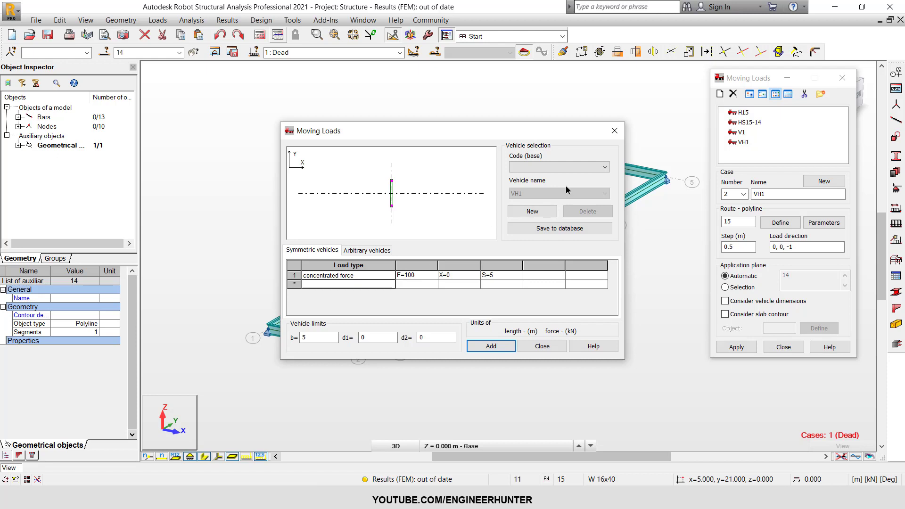
{"action": "left_click", "coordinate": [615, 131]}
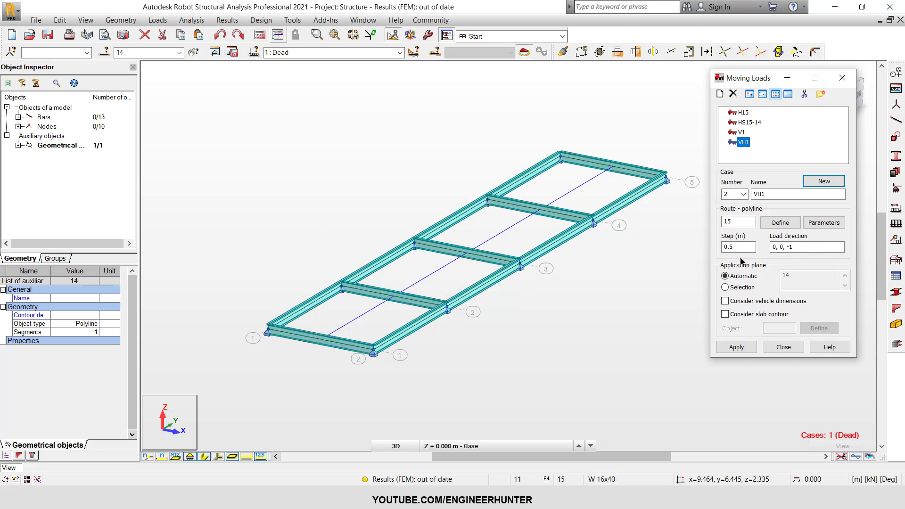
{"action": "left_click", "coordinate": [786, 251]}
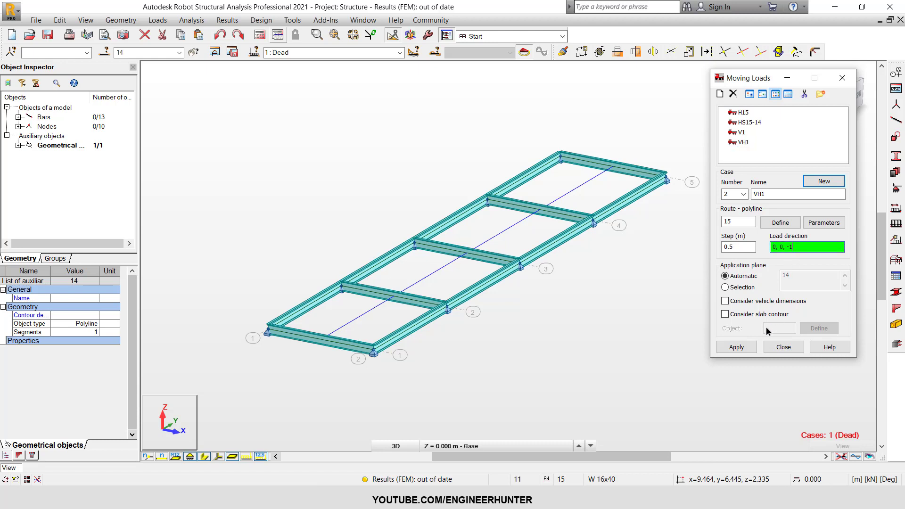
- Attempt to apply the moving-load case and dismiss the two Incorrect parameters errors
{"action": "left_click", "coordinate": [736, 347]}
{"action": "left_click", "coordinate": [826, 251]}
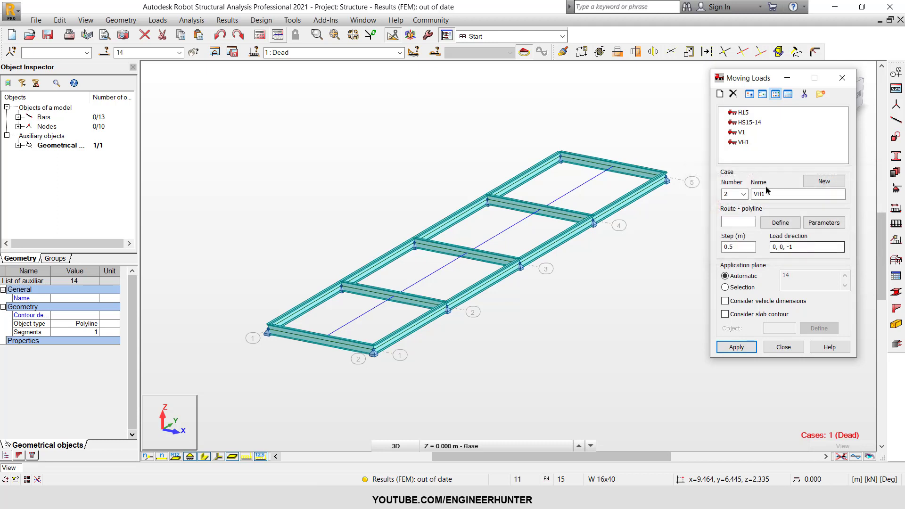
{"action": "left_click", "coordinate": [737, 347]}
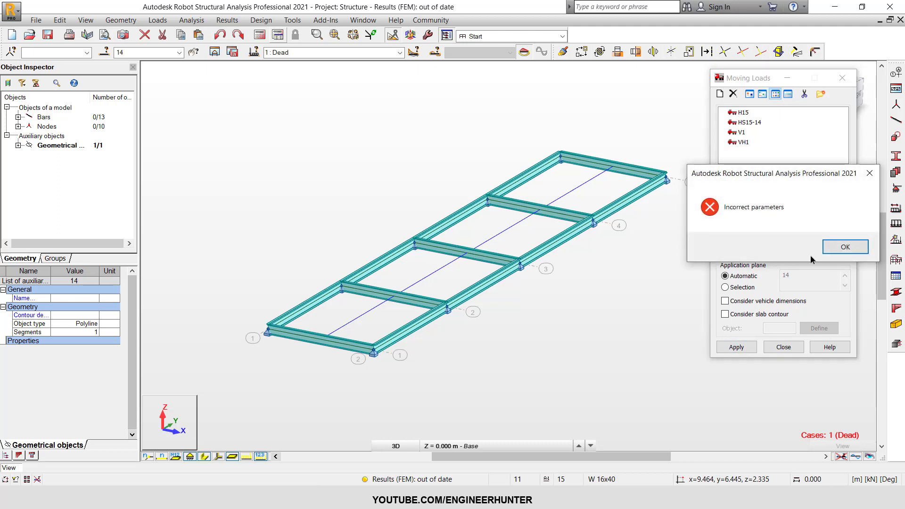
{"action": "left_click", "coordinate": [845, 247]}
- Pick geometrical object 14 as the route, apply case VH1 and close Moving Loads
{"action": "left_click", "coordinate": [745, 225]}
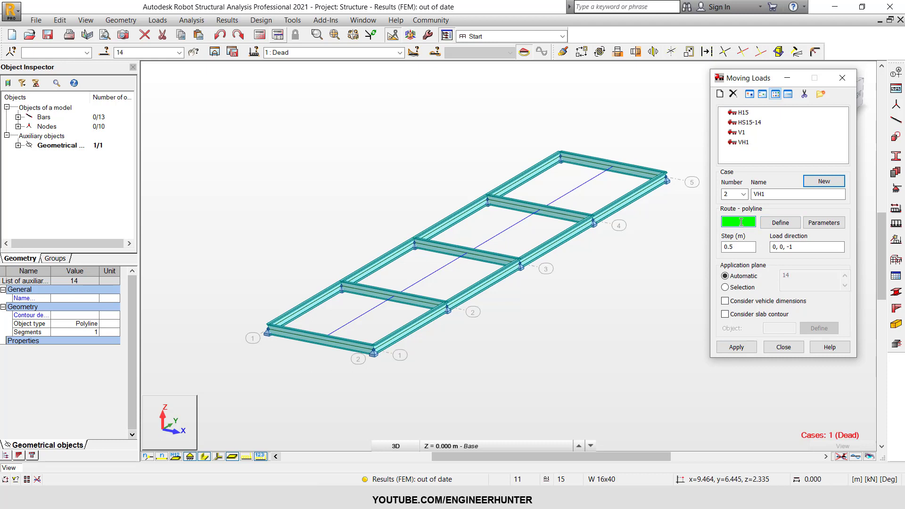
{"action": "right_click", "coordinate": [391, 147]}
{"action": "left_click", "coordinate": [378, 164]}
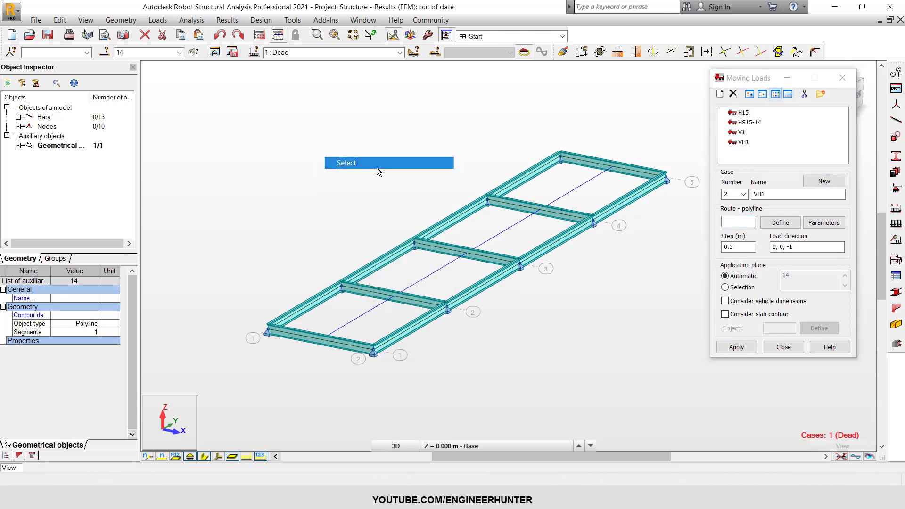
{"action": "left_click", "coordinate": [18, 145]}
{"action": "left_click", "coordinate": [108, 156]}
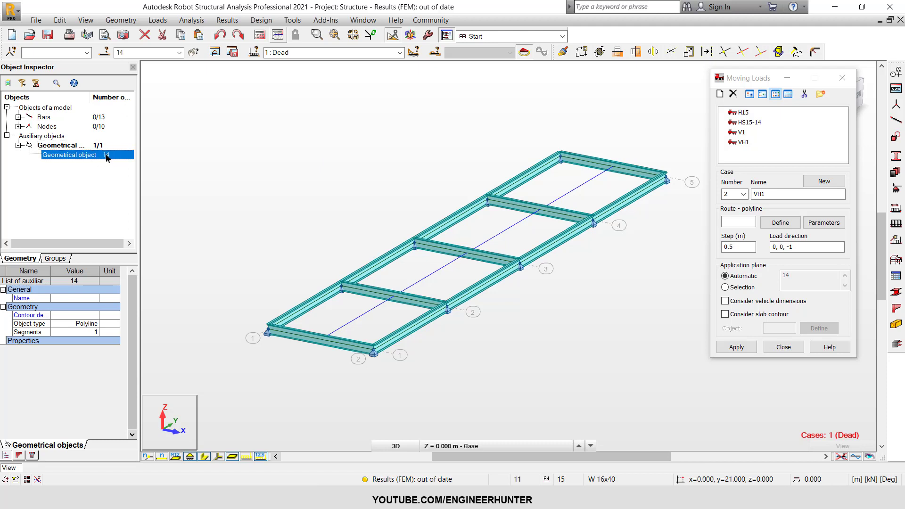
{"action": "left_click", "coordinate": [744, 218]}
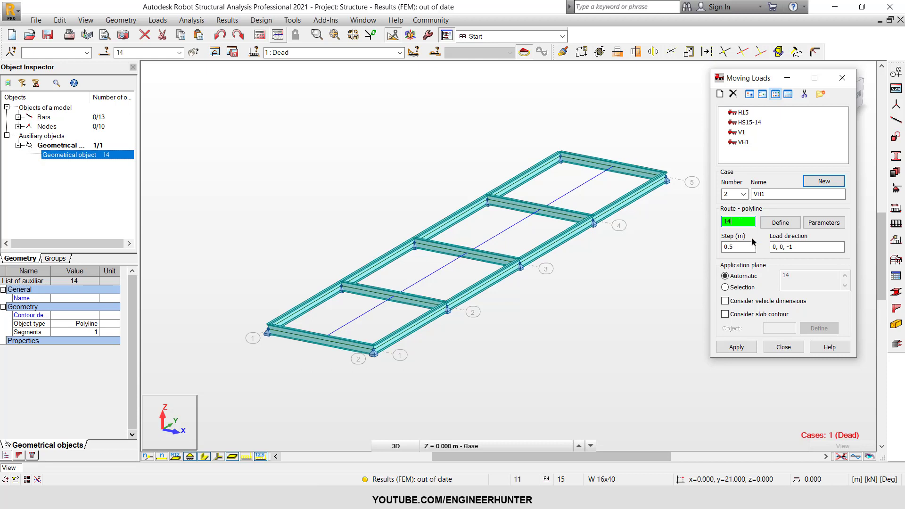
{"action": "left_click", "coordinate": [738, 347]}
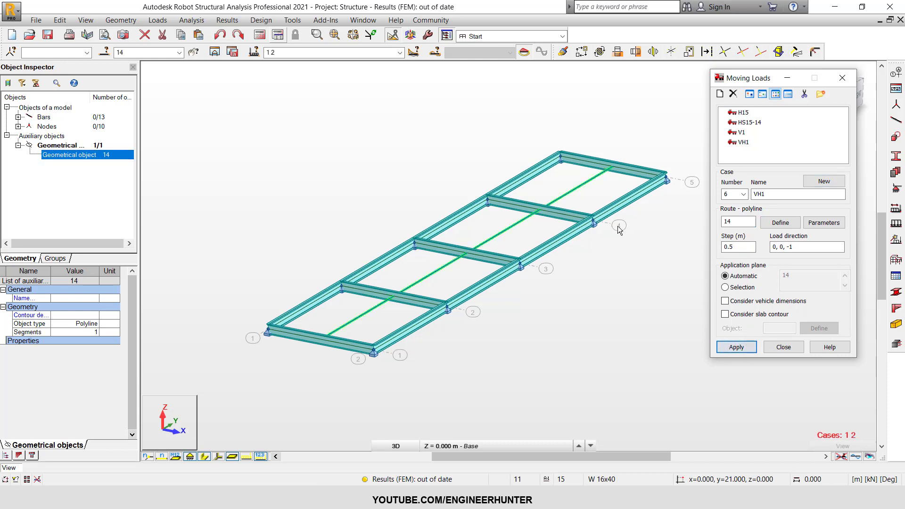
{"action": "left_click", "coordinate": [581, 291]}
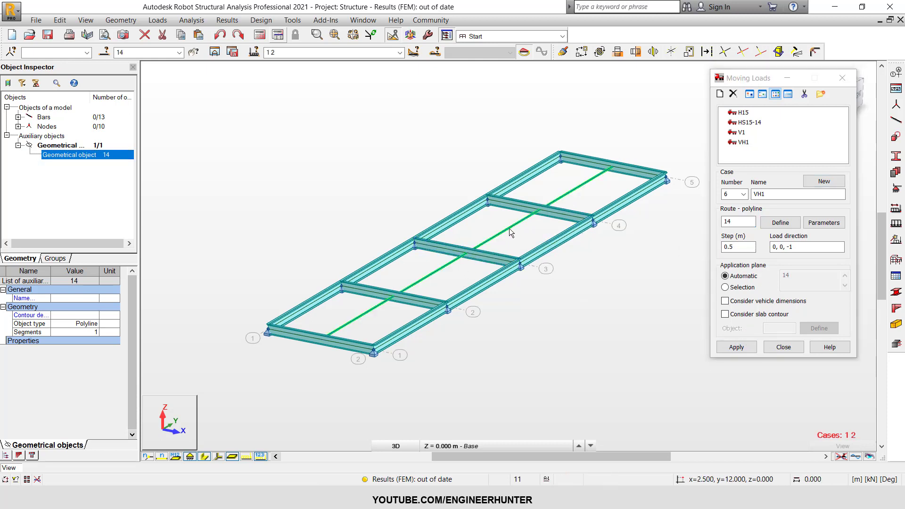
{"action": "left_click", "coordinate": [783, 347]}
- Clear the selection and display load case 2 : VH1
{"action": "left_click", "coordinate": [653, 264]}
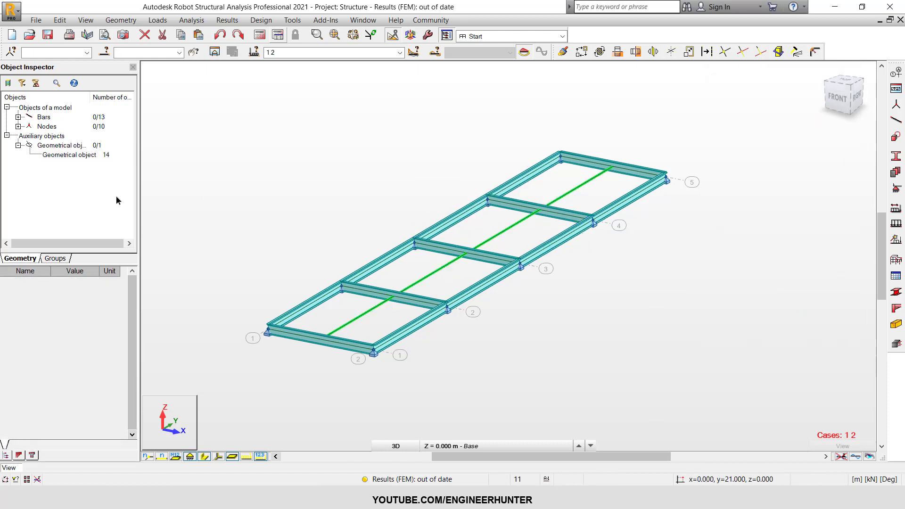
{"action": "left_click", "coordinate": [19, 146]}
{"action": "left_click", "coordinate": [400, 52]}
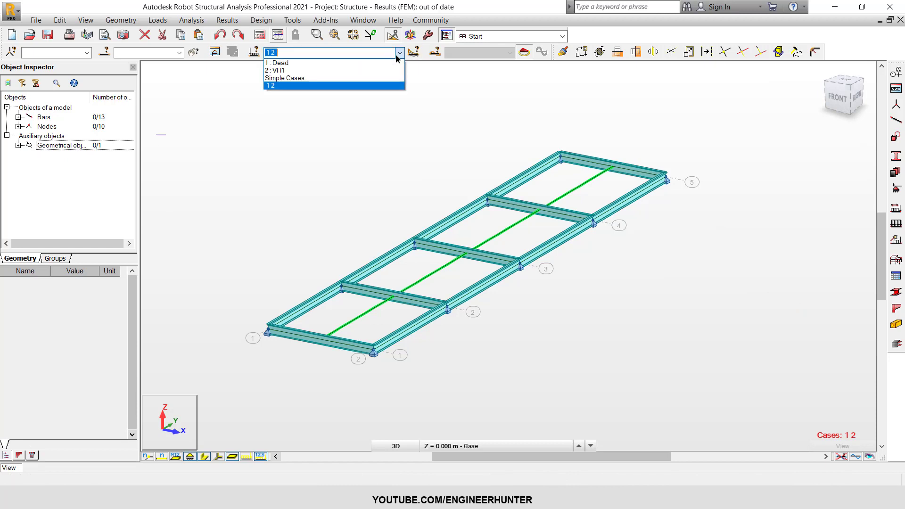
{"action": "left_click", "coordinate": [286, 71]}
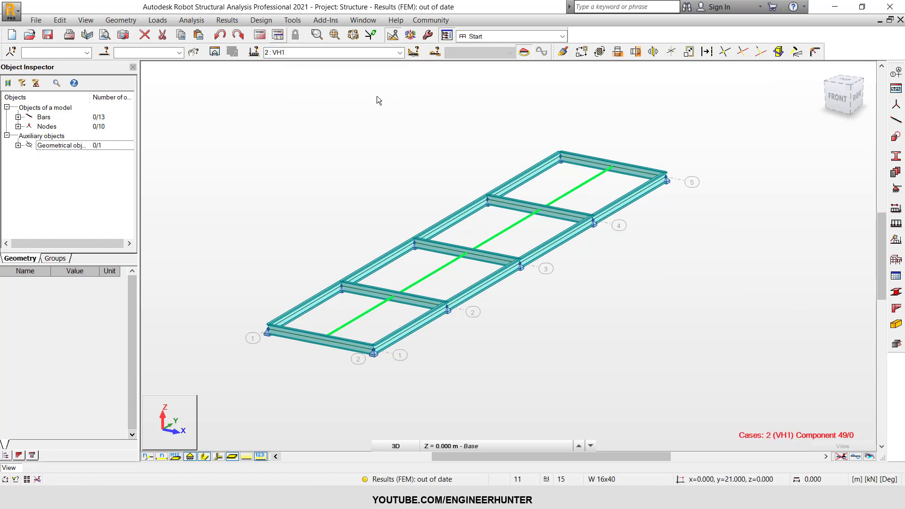
- Turn on all moving-load display items (route, vehicle, elements), regenerate the model and recalculate
{"action": "left_click", "coordinate": [26, 480]}
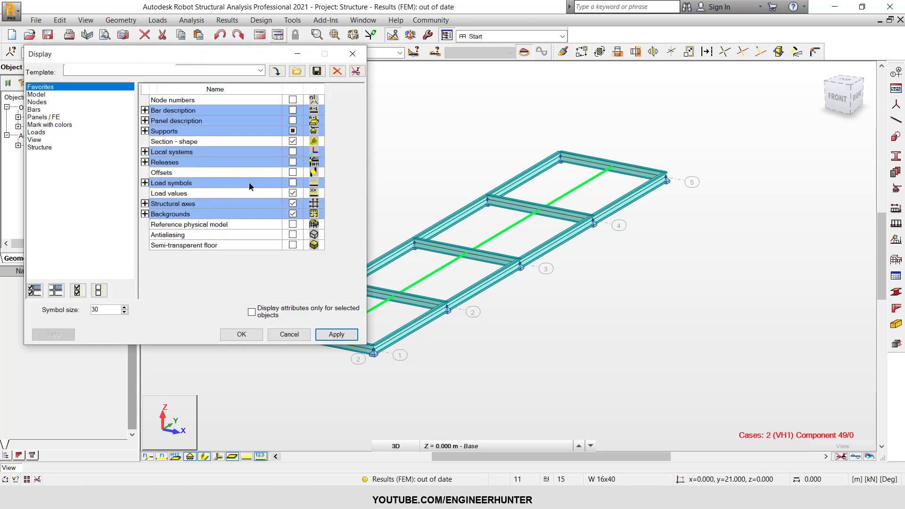
{"action": "left_click", "coordinate": [71, 125]}
{"action": "left_click", "coordinate": [45, 132]}
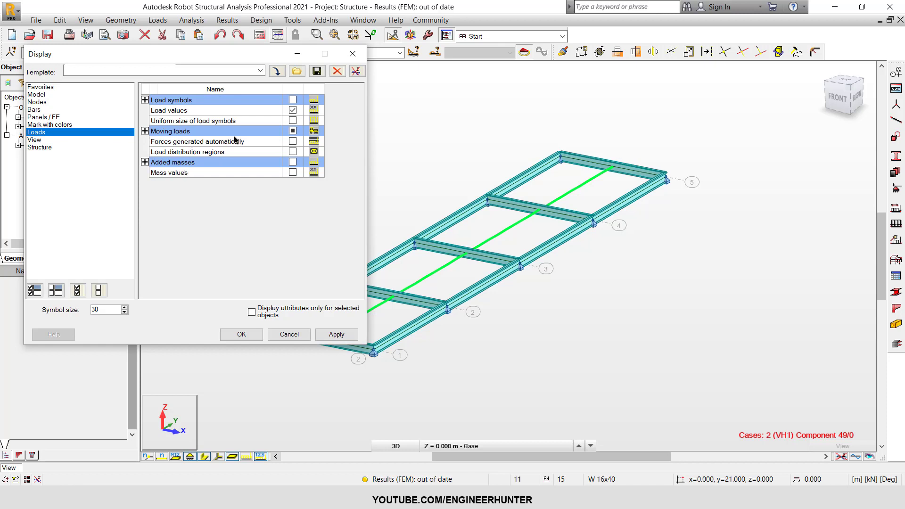
{"action": "left_click", "coordinate": [145, 131]}
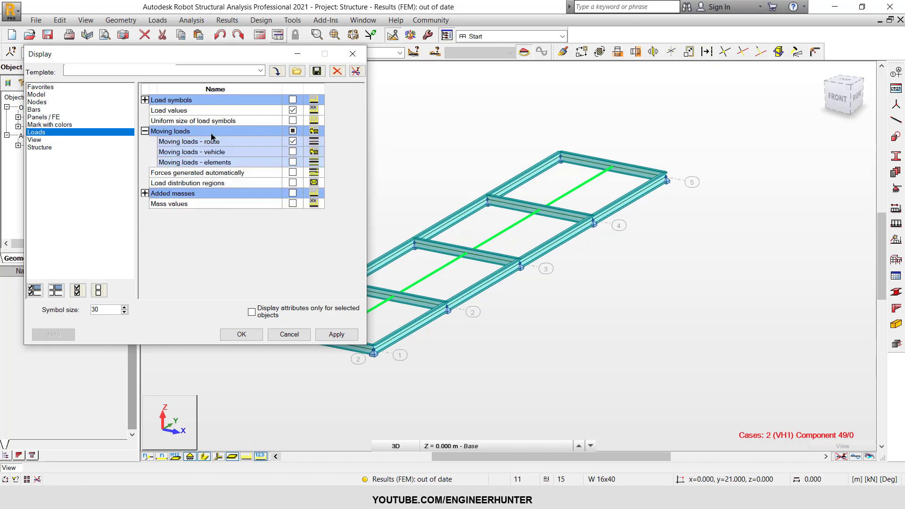
{"action": "left_click", "coordinate": [293, 152]}
{"action": "left_click", "coordinate": [292, 153]}
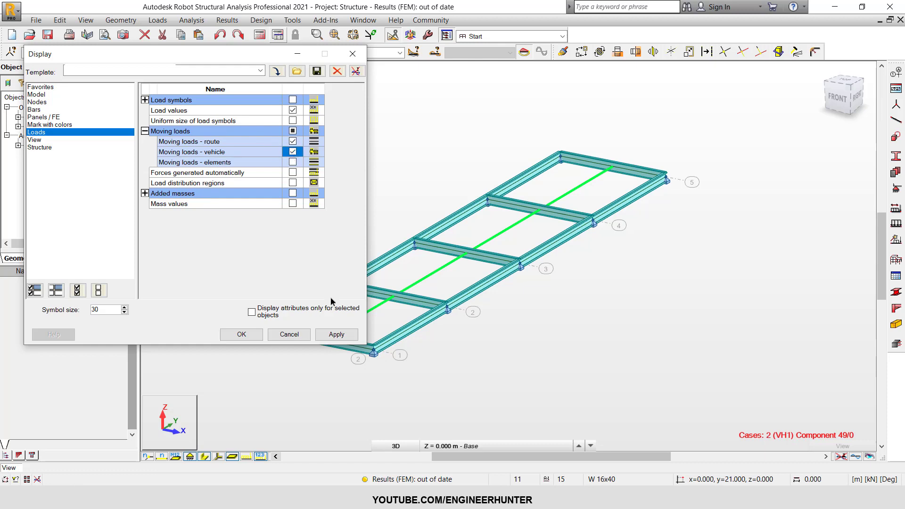
{"action": "left_click", "coordinate": [337, 333]}
{"action": "left_click", "coordinate": [237, 251]}
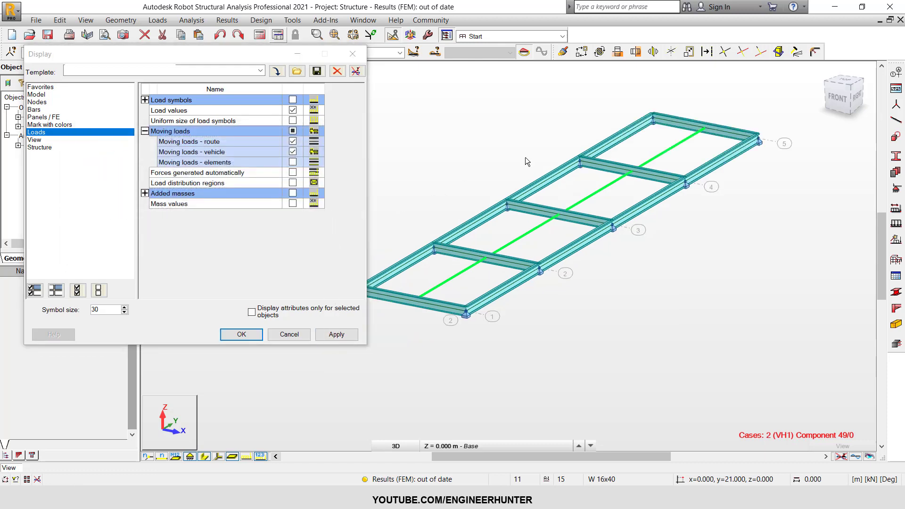
{"action": "left_click", "coordinate": [293, 131]}
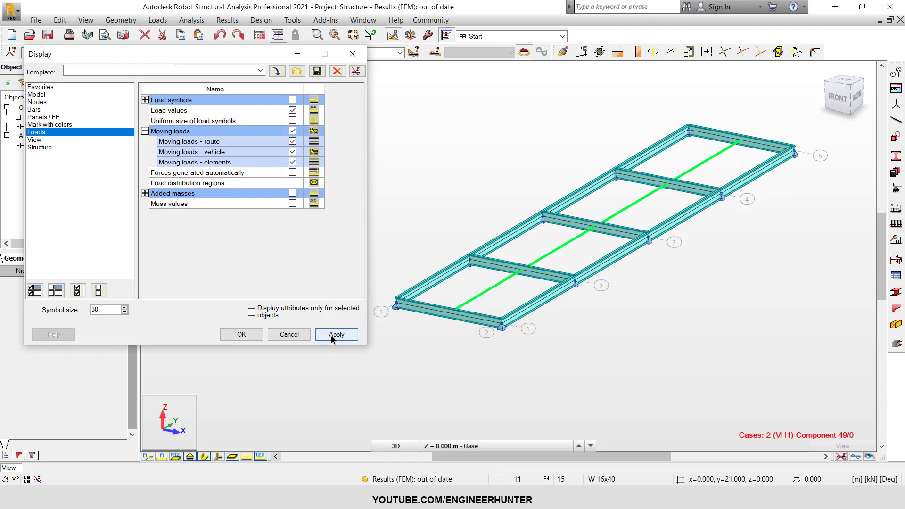
{"action": "left_click", "coordinate": [243, 337]}
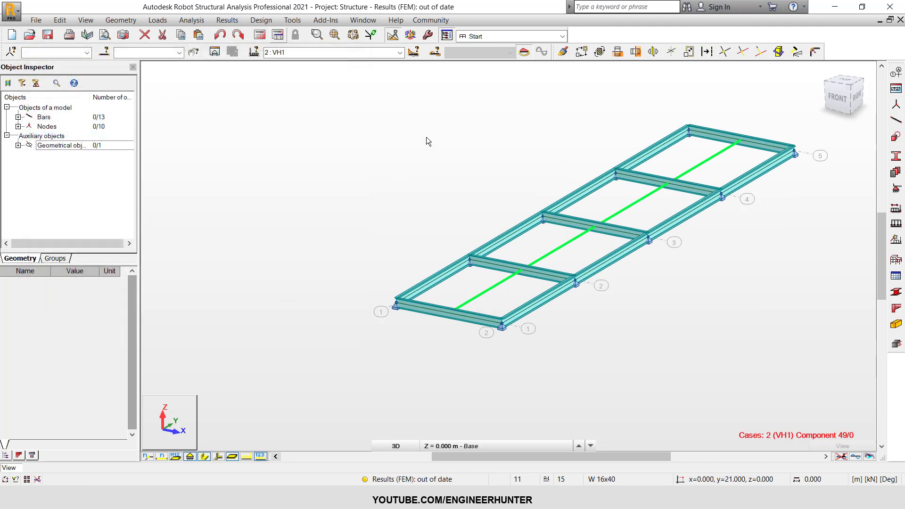
{"action": "left_click", "coordinate": [260, 35]}
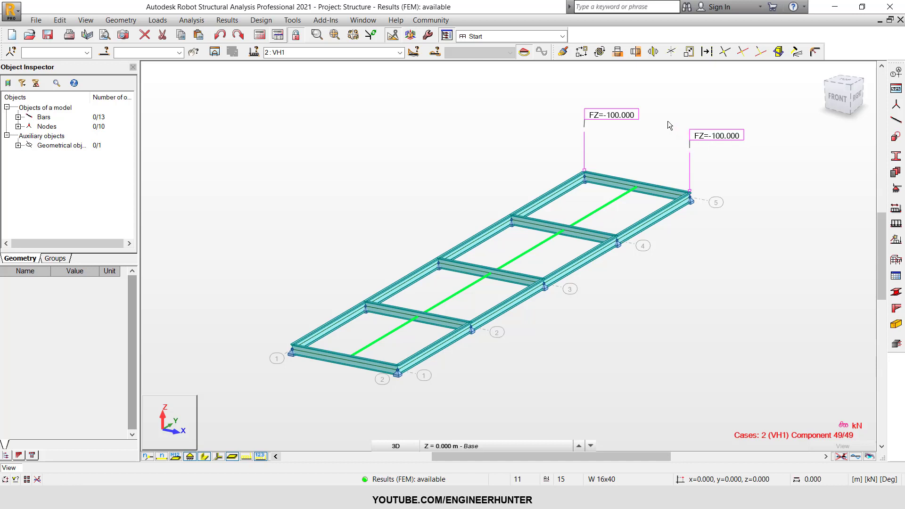
- Check the generated cases 4 : VH1+ and 5 : VH1-
{"action": "left_click", "coordinate": [391, 52]}
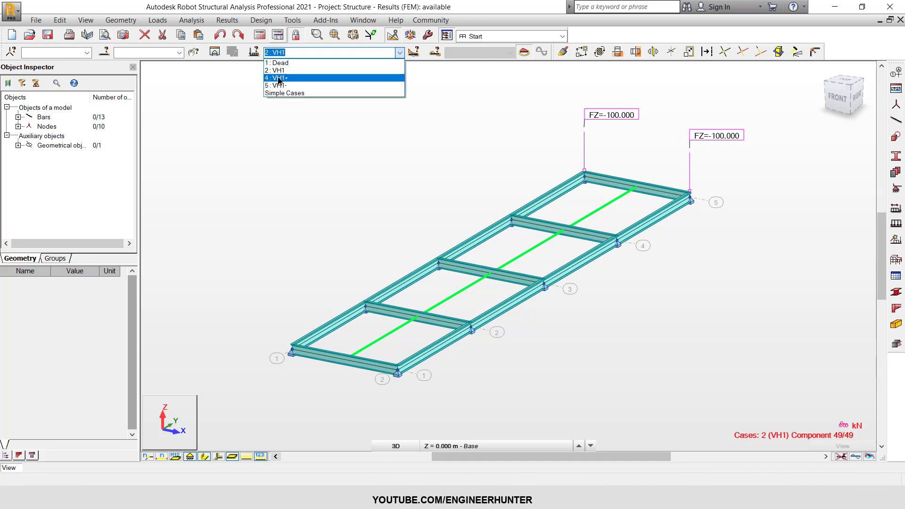
{"action": "left_click", "coordinate": [283, 77]}
{"action": "left_click", "coordinate": [400, 52]}
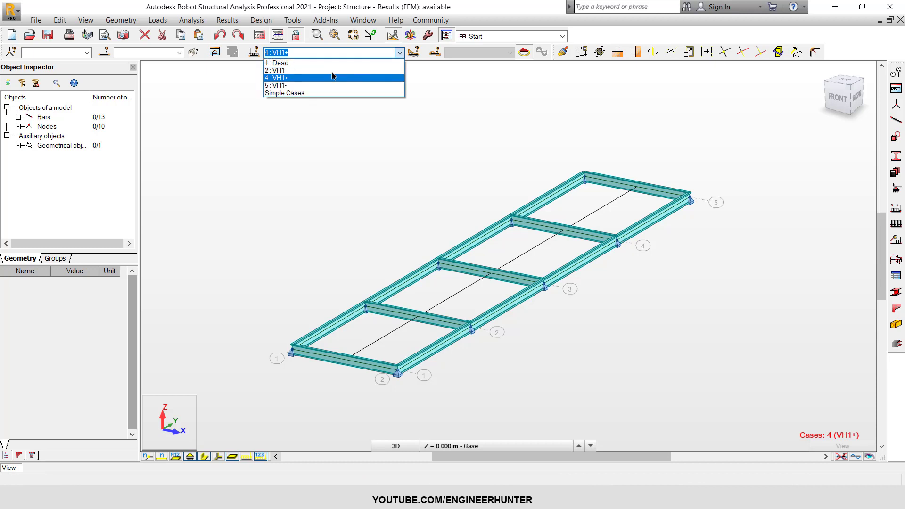
{"action": "left_click", "coordinate": [293, 86]}
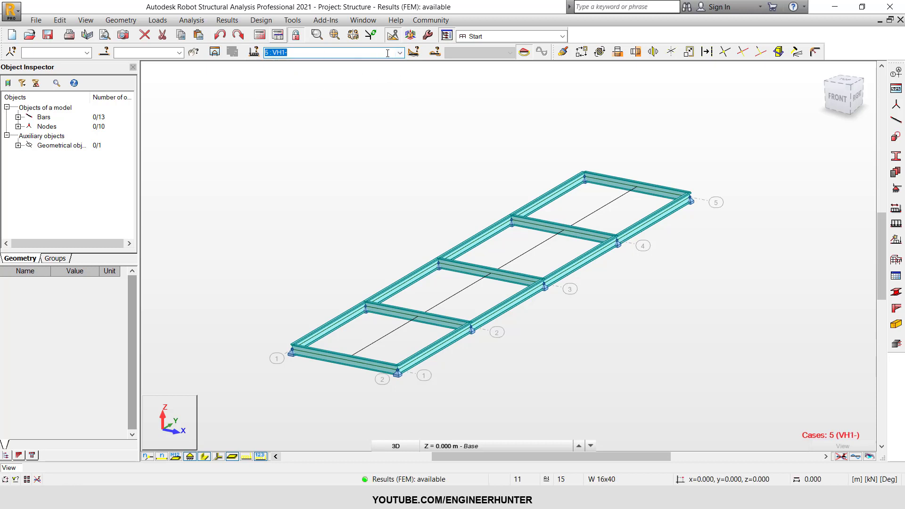
- Return to case 2 : VH1 and bring up its moving-load case components
{"action": "left_click", "coordinate": [330, 52]}
{"action": "left_click", "coordinate": [293, 71]}
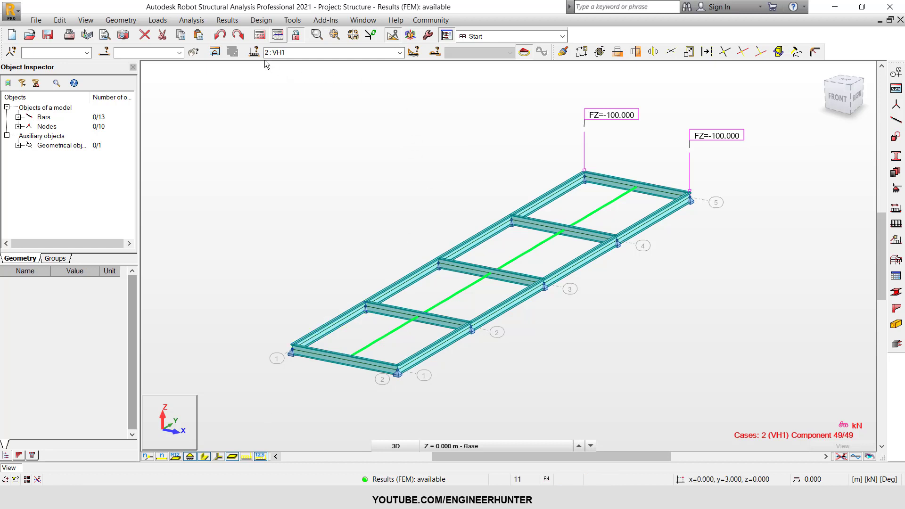
{"action": "left_click", "coordinate": [413, 52]}
- Slide the VH1 load along the route back to component 1, position 0.000 m
{"action": "left_click_drag", "start_coordinate": [705, 88], "coordinate": [745, 90]}
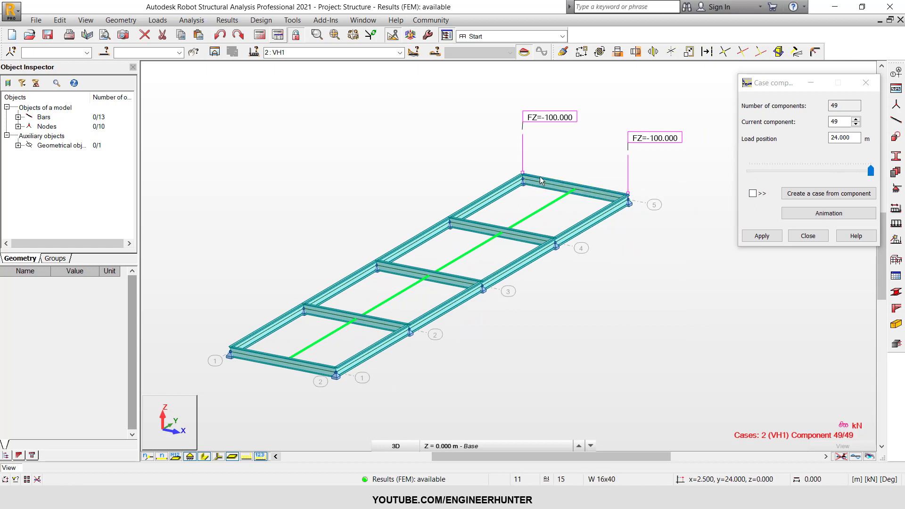
{"action": "left_click_drag", "start_coordinate": [871, 173], "coordinate": [770, 175]}
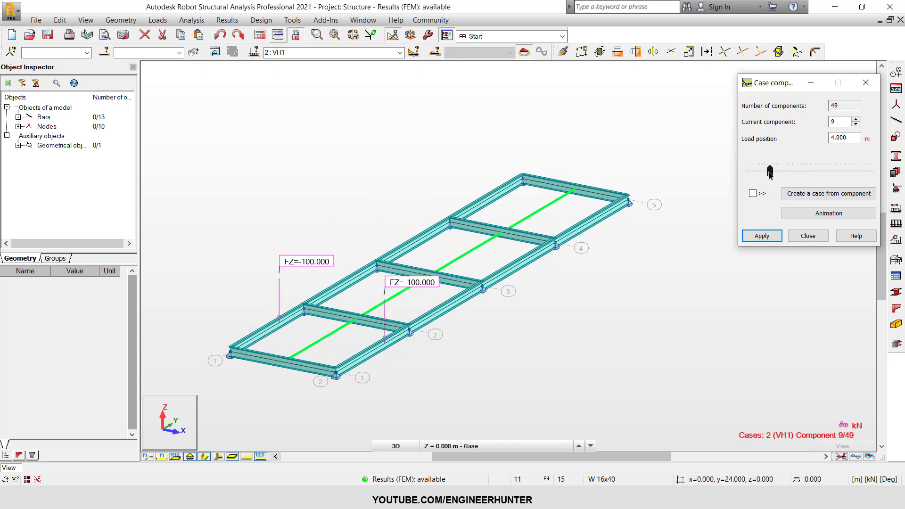
{"action": "left_click", "coordinate": [792, 172]}
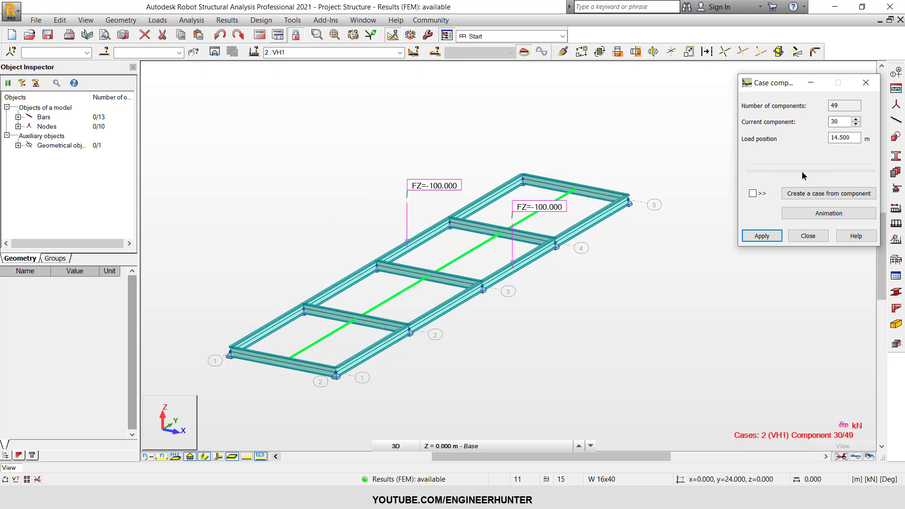
{"action": "left_click_drag", "start_coordinate": [732, 172], "coordinate": [731, 174]}
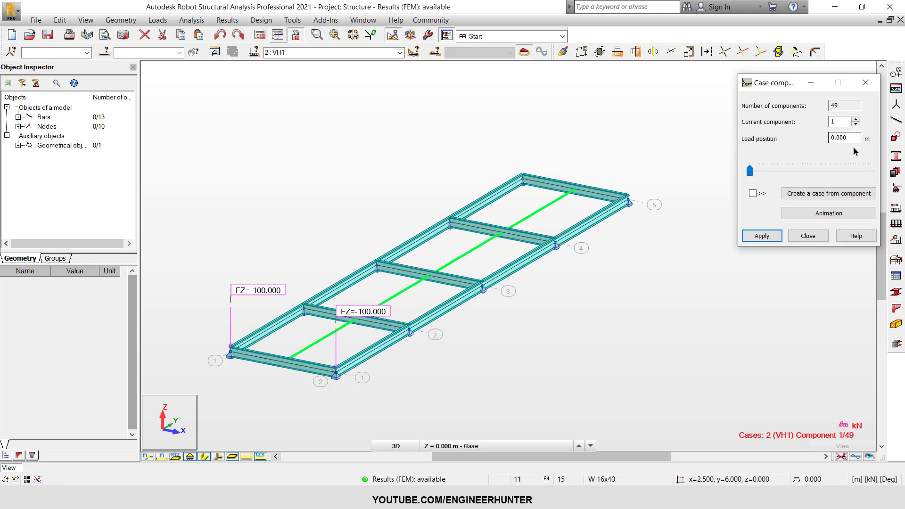
- Animate VH1 through components 1–49 at 3 frames per second, ending at 24.000 m
{"action": "left_click", "coordinate": [807, 215]}
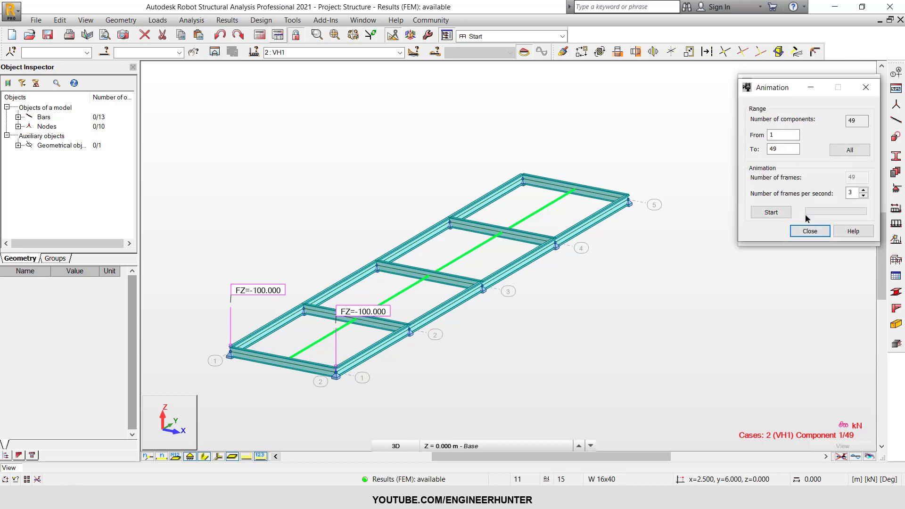
{"action": "left_click_drag", "start_coordinate": [785, 92], "coordinate": [714, 93]}
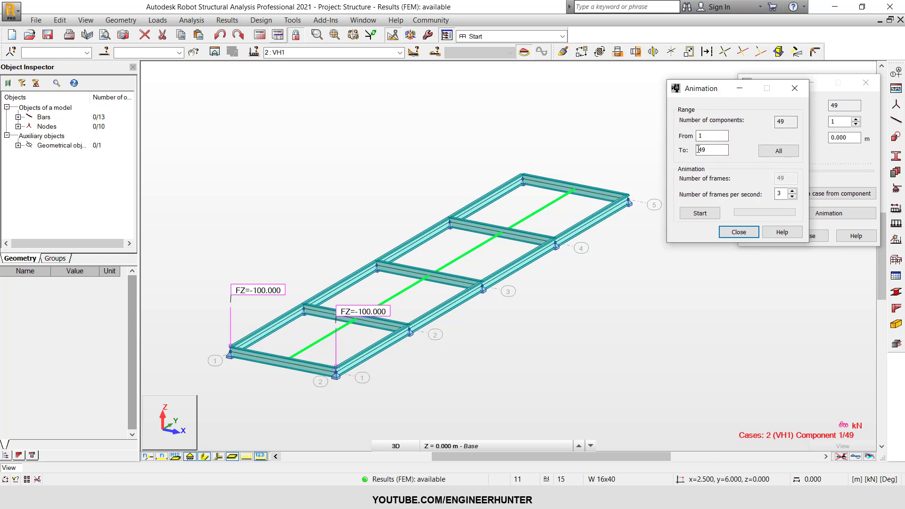
{"action": "left_click", "coordinate": [701, 214]}
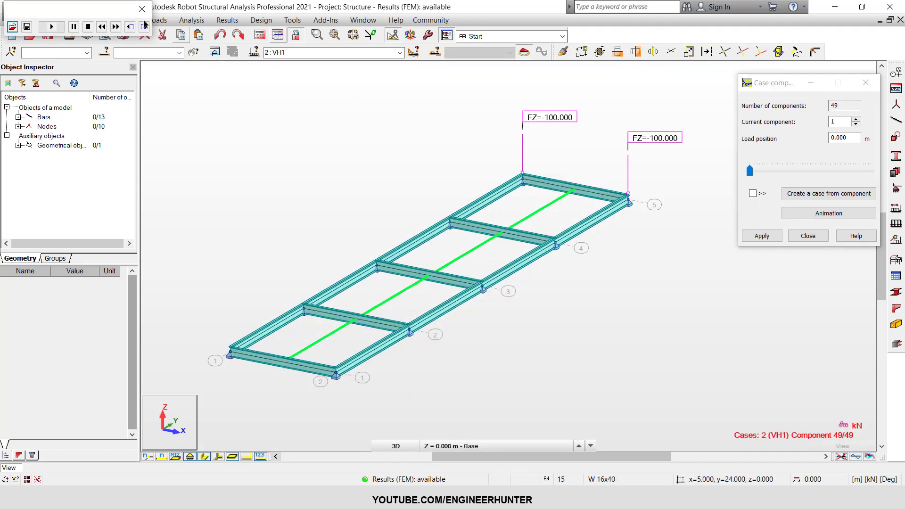
{"action": "left_click", "coordinate": [141, 8]}
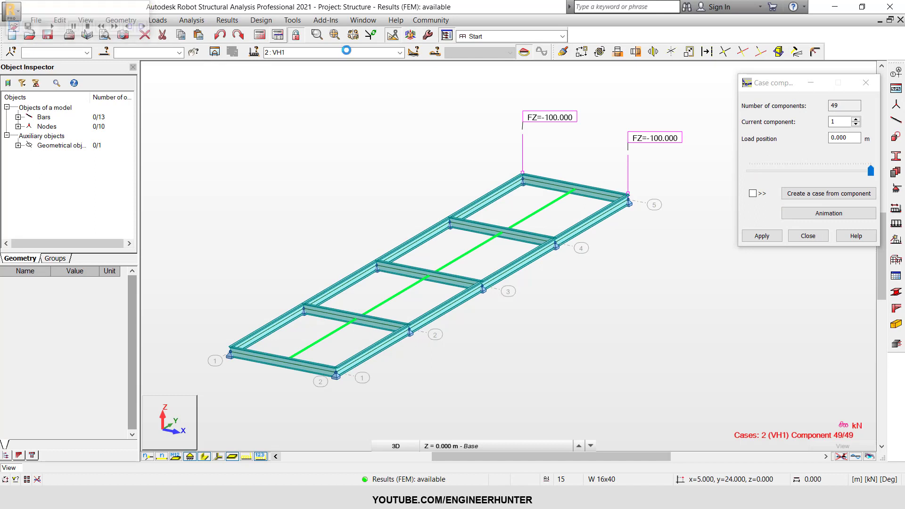
- Draw bars as plain lines and set a normalized deformation diagram for bars
{"action": "left_click", "coordinate": [204, 457]}
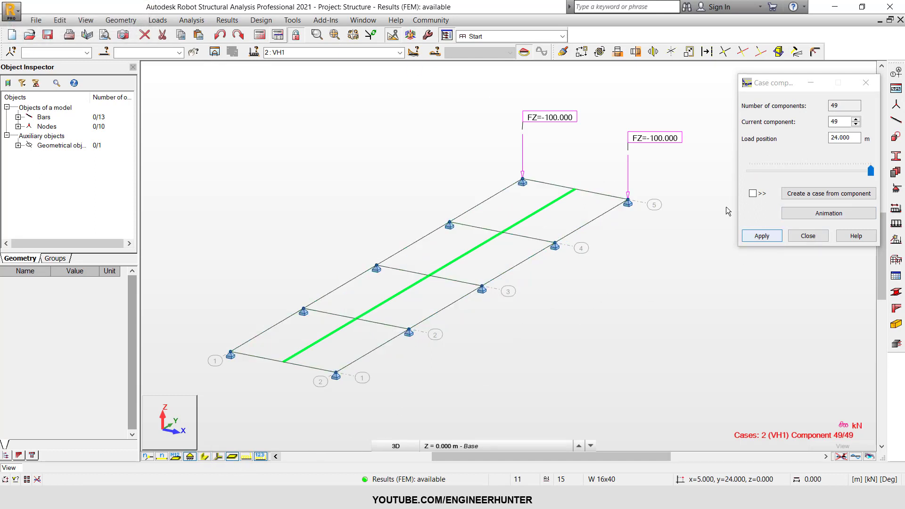
{"action": "left_click", "coordinate": [227, 20]}
{"action": "left_click", "coordinate": [255, 62]}
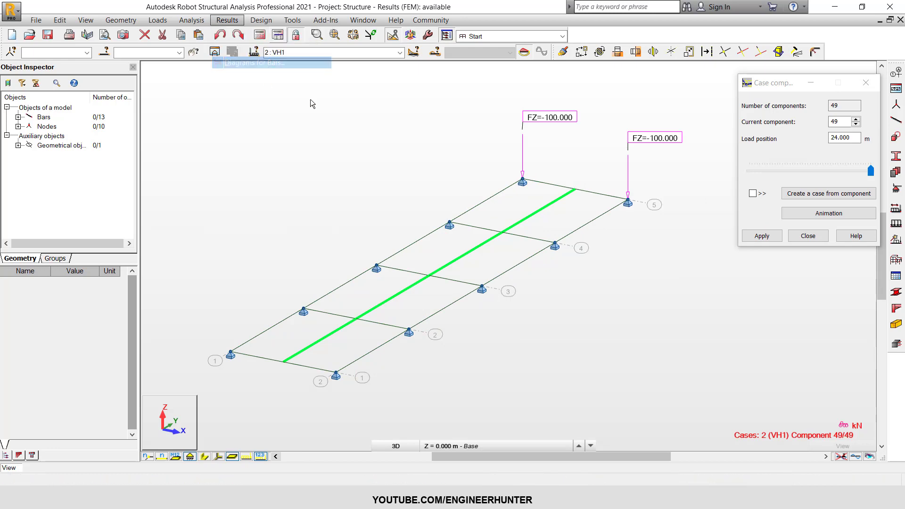
{"action": "left_click_drag", "start_coordinate": [753, 89], "coordinate": [161, 53]}
{"action": "left_click", "coordinate": [167, 51]}
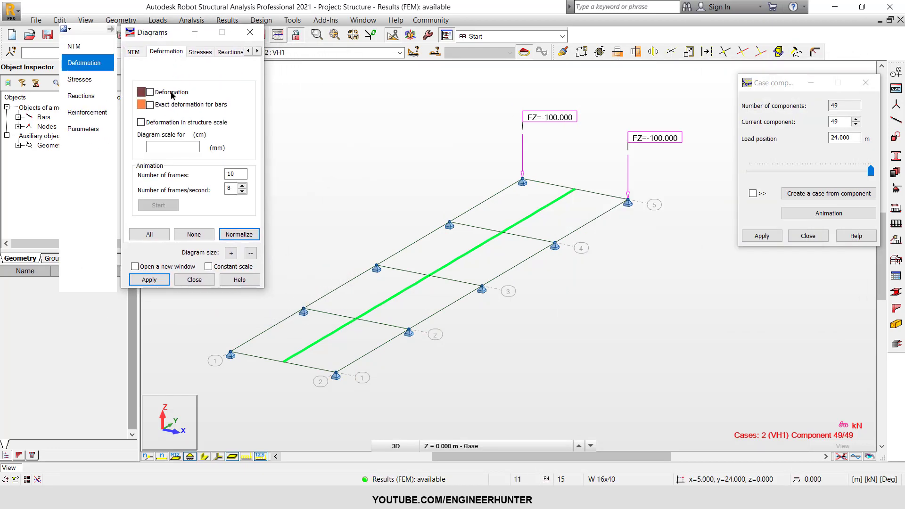
{"action": "left_click", "coordinate": [233, 235]}
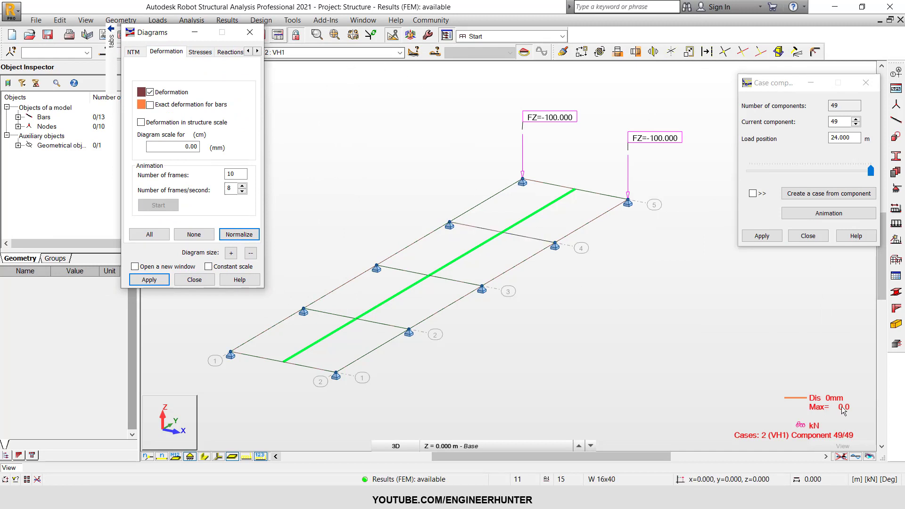
{"action": "left_click", "coordinate": [854, 460]}
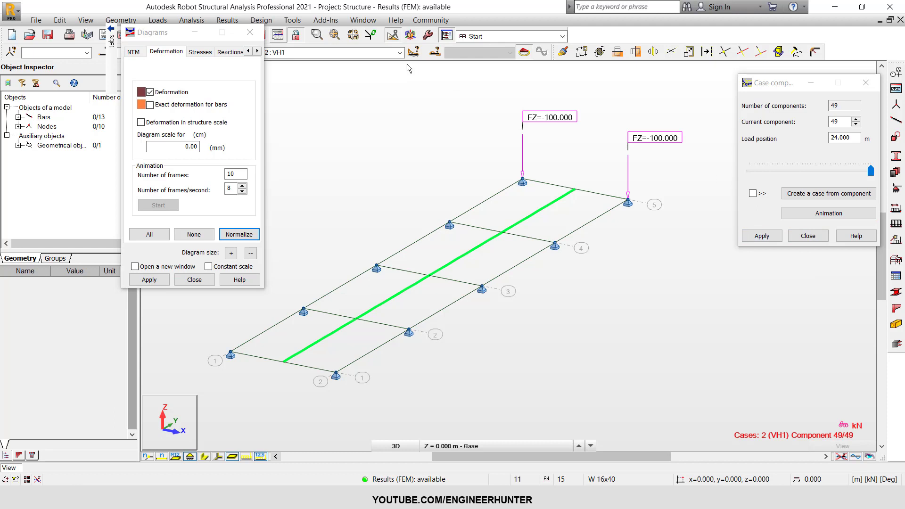
- Apply the deformation diagram to the model
{"action": "left_click_drag", "start_coordinate": [171, 40], "coordinate": [150, 80]}
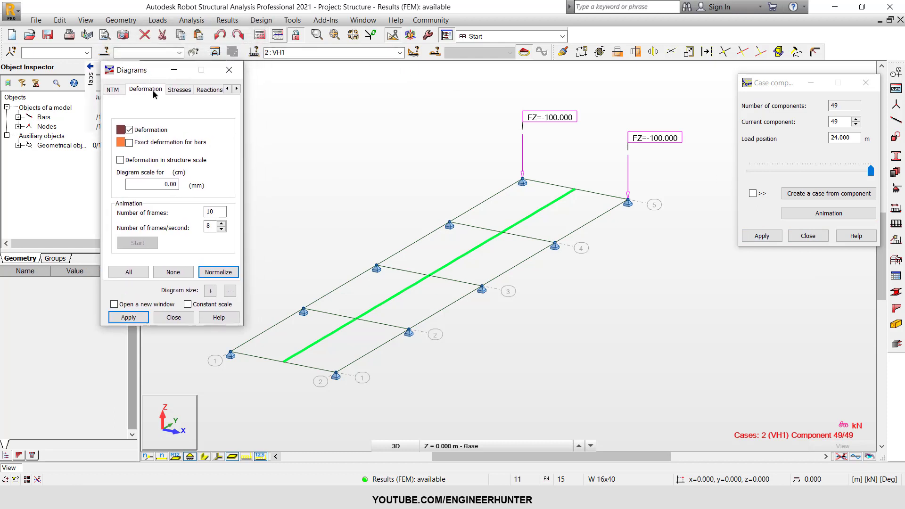
{"action": "mouse_move", "coordinate": [91, 77]}
{"action": "left_click", "coordinate": [62, 167]}
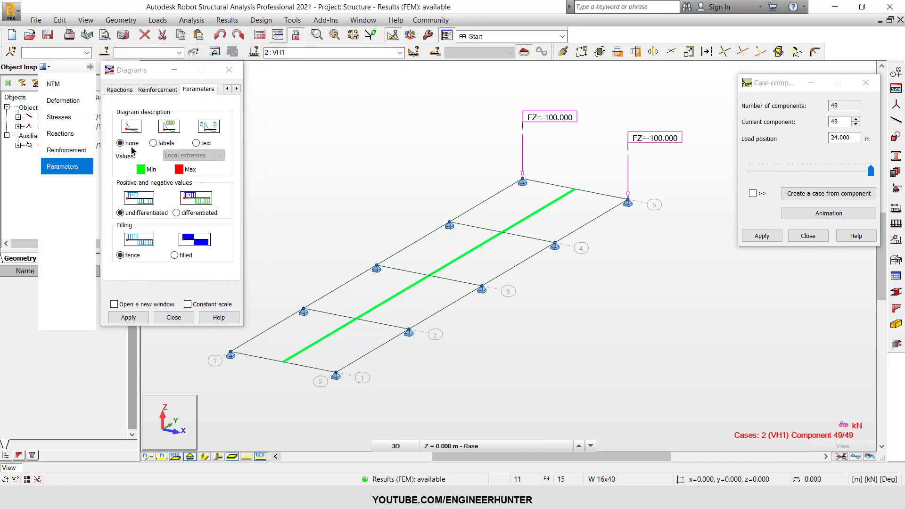
{"action": "left_click", "coordinate": [60, 85]}
{"action": "left_click", "coordinate": [62, 101]}
{"action": "left_click", "coordinate": [128, 317]}
- Show case 4 : VH1+ deformation (max 4.82), then return to VH1 at component 13/49
{"action": "left_click", "coordinate": [399, 52]}
{"action": "left_click", "coordinate": [330, 77]}
{"action": "left_click", "coordinate": [400, 52]}
{"action": "left_click", "coordinate": [348, 65]}
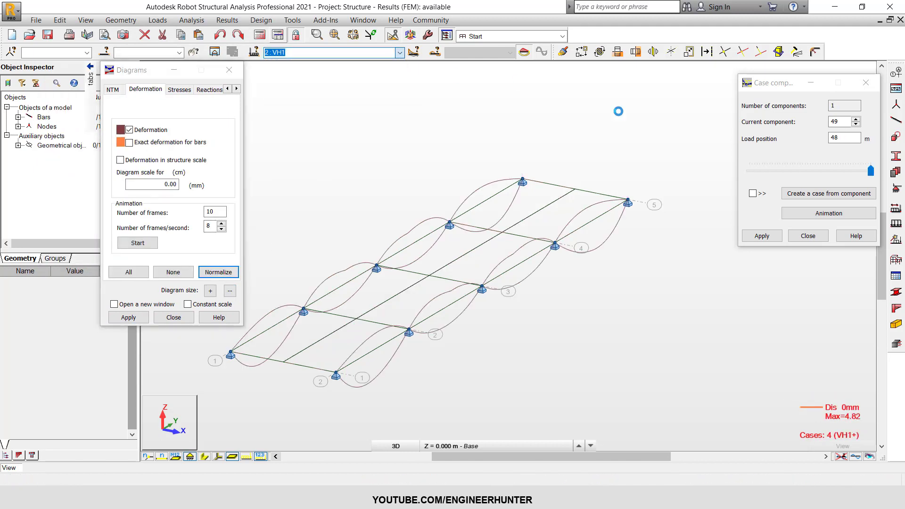
{"action": "left_click", "coordinate": [823, 176]}
- Move the VH1 load to component 22 at 10.5 m and play its deformation animation
{"action": "left_click", "coordinate": [787, 178]}
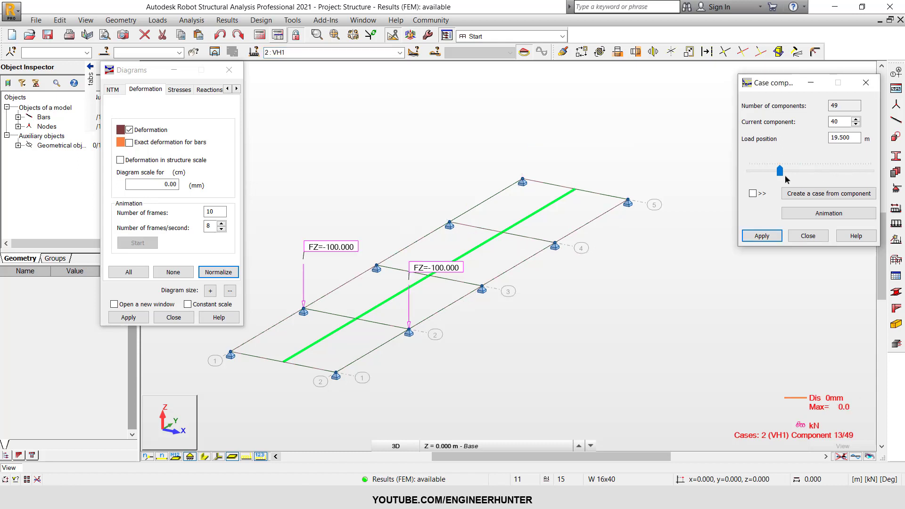
{"action": "left_click", "coordinate": [757, 177]}
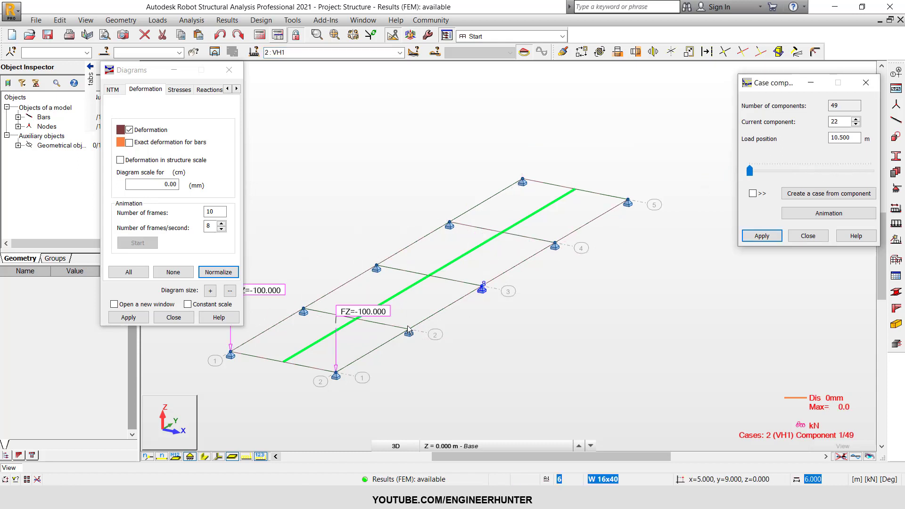
{"action": "left_click", "coordinate": [829, 213]}
{"action": "left_click_drag", "start_coordinate": [778, 87], "coordinate": [651, 82]}
{"action": "left_click", "coordinate": [650, 208]}
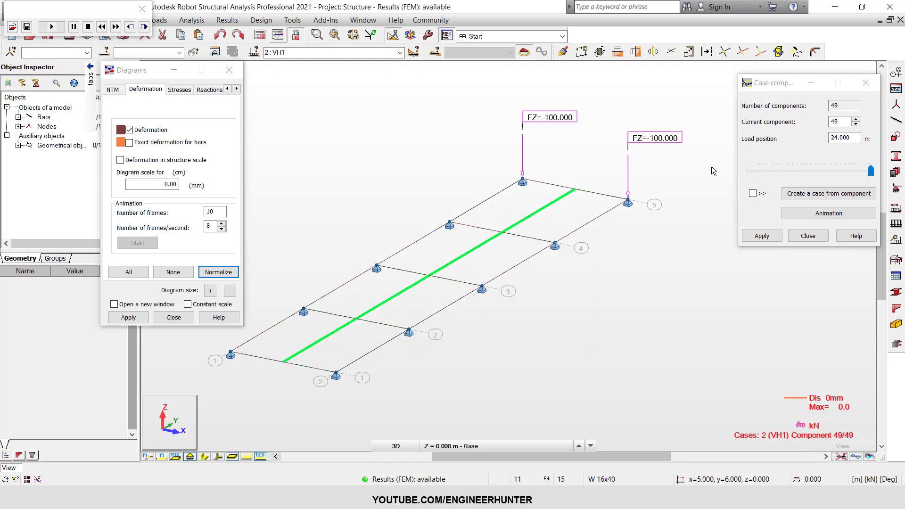
- Close the animation player and set the load near the deck start, component 4 at 1.500 m
{"action": "left_click_drag", "start_coordinate": [153, 74], "coordinate": [149, 69]}
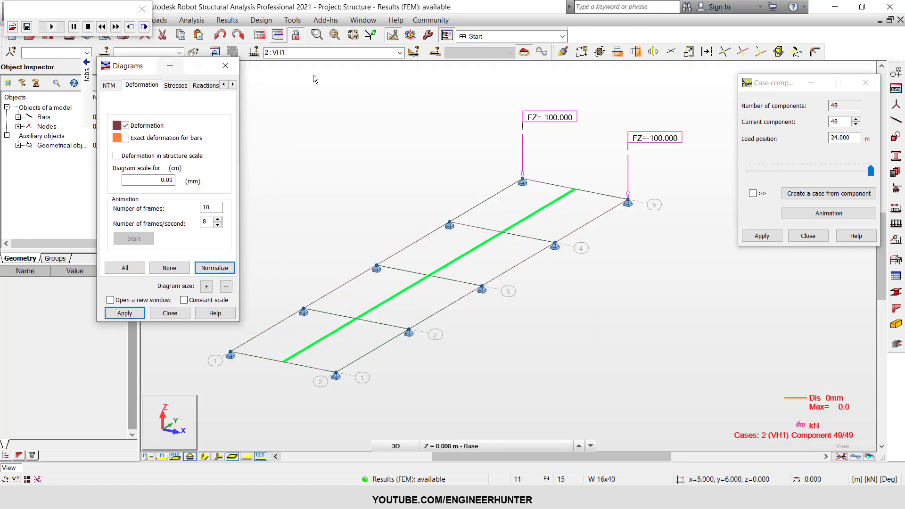
{"action": "left_click", "coordinate": [527, 168]}
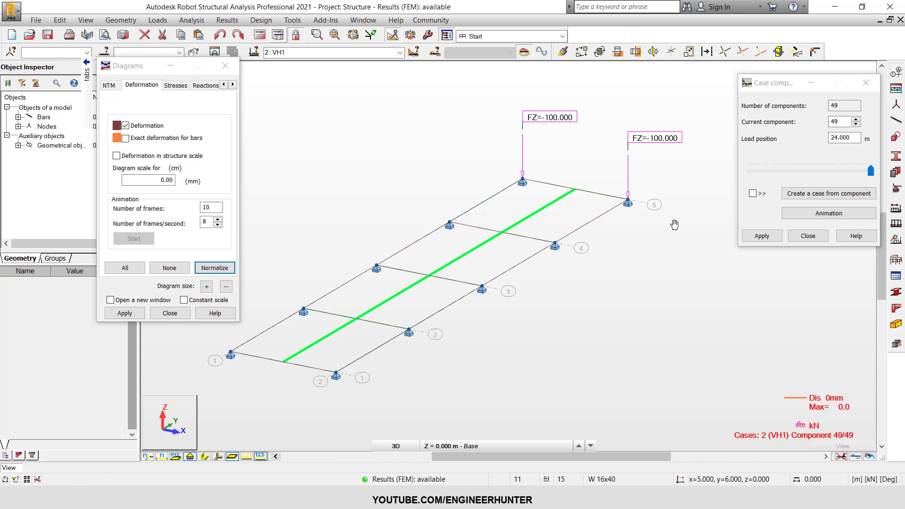
{"action": "middle_click_drag", "start_coordinate": [675, 225], "coordinate": [714, 203]}
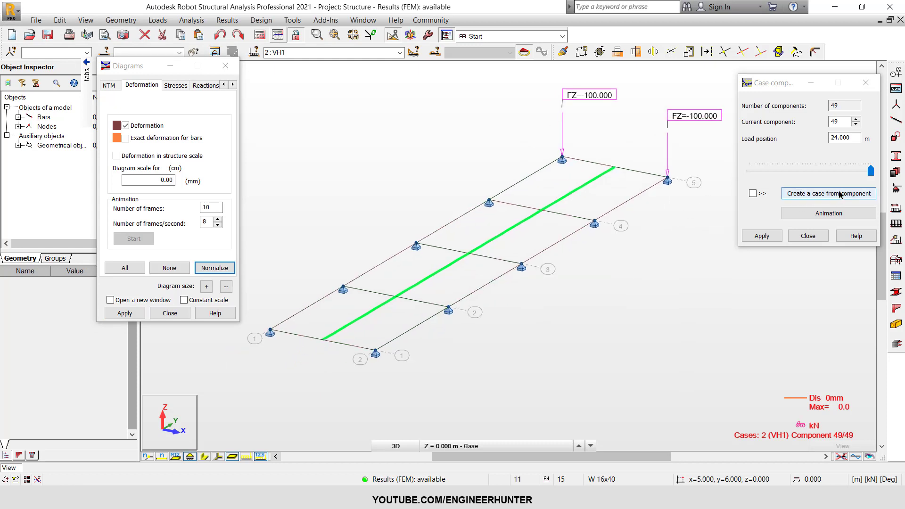
{"action": "left_click", "coordinate": [810, 179]}
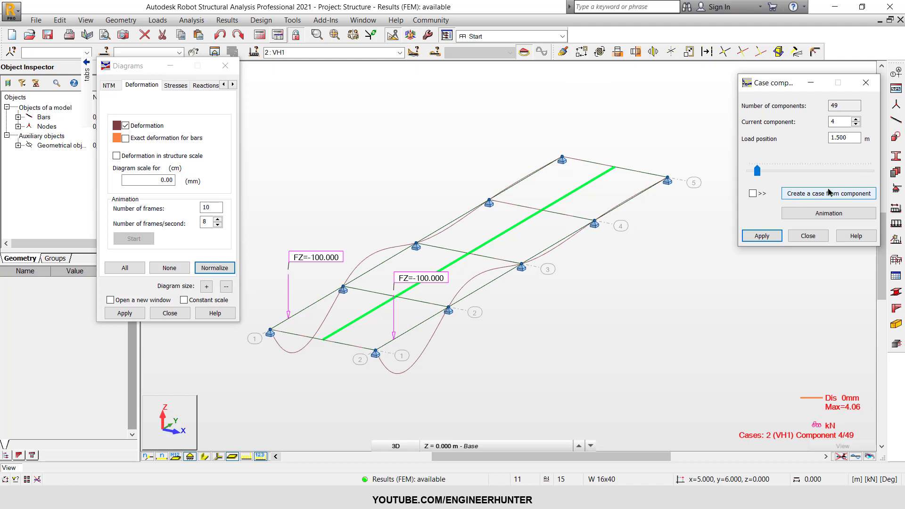
- Generate separate load cases for all 49 VH1 components
{"action": "left_click", "coordinate": [753, 193]}
{"action": "left_click", "coordinate": [797, 193]}
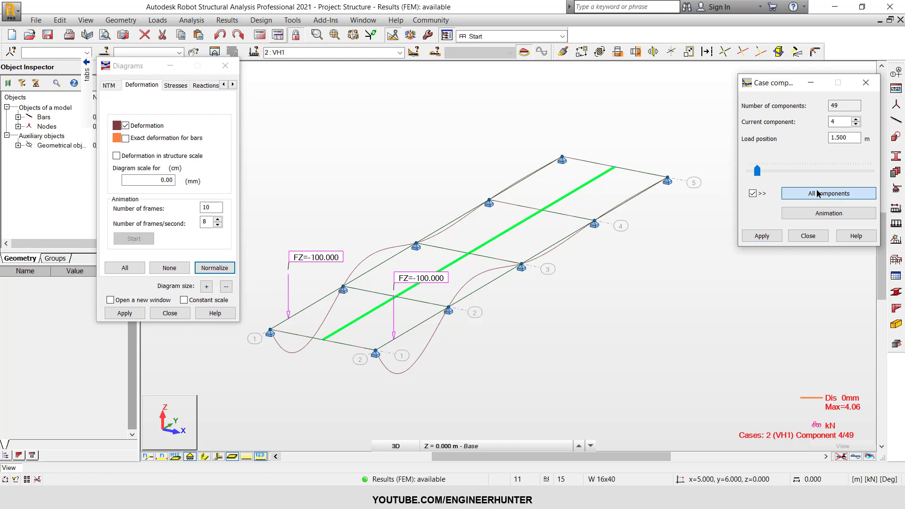
{"action": "left_click", "coordinate": [497, 279]}
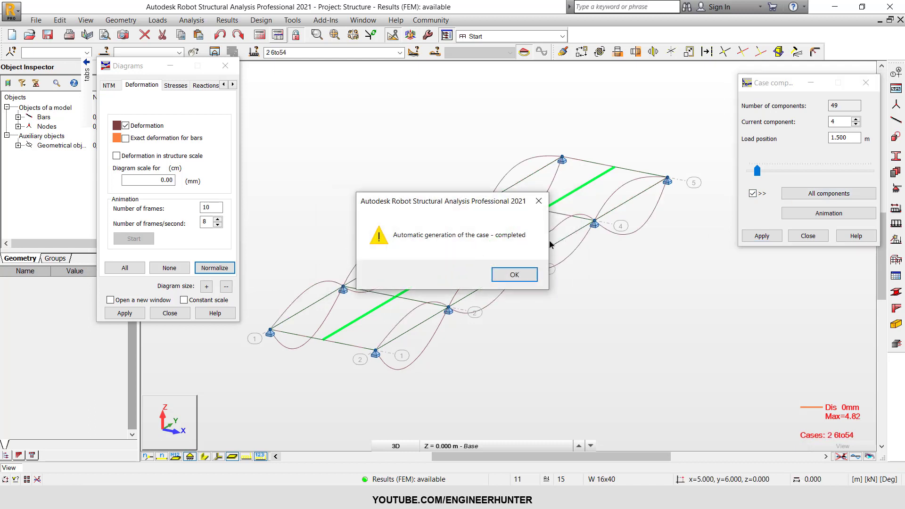
{"action": "left_click", "coordinate": [508, 274]}
- Show cases 6 MOVING2/1 and 7 MOVING2/2, close Diagrams and run the calculation
{"action": "left_click", "coordinate": [399, 52]}
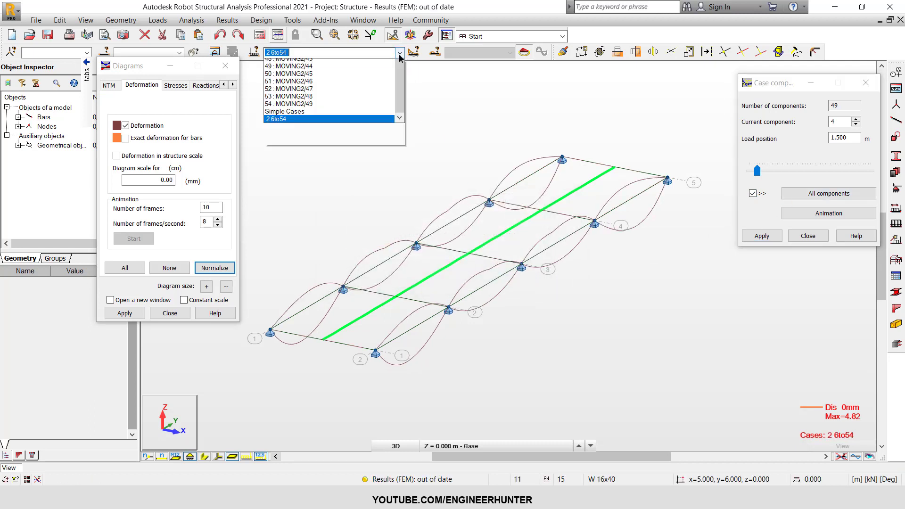
{"action": "scroll", "coordinate": [333, 252], "scroll_direction": "up", "scroll_amount": 9}
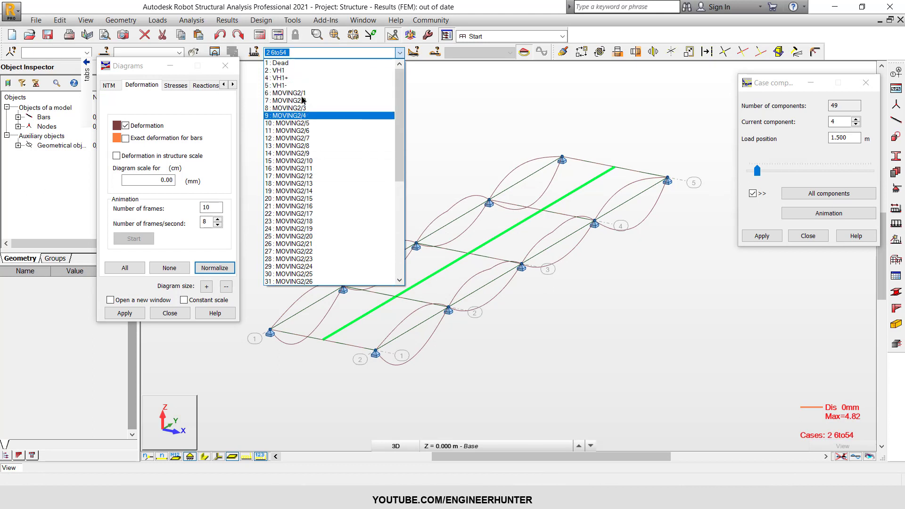
{"action": "scroll", "coordinate": [320, 221], "scroll_direction": "down", "scroll_amount": 9}
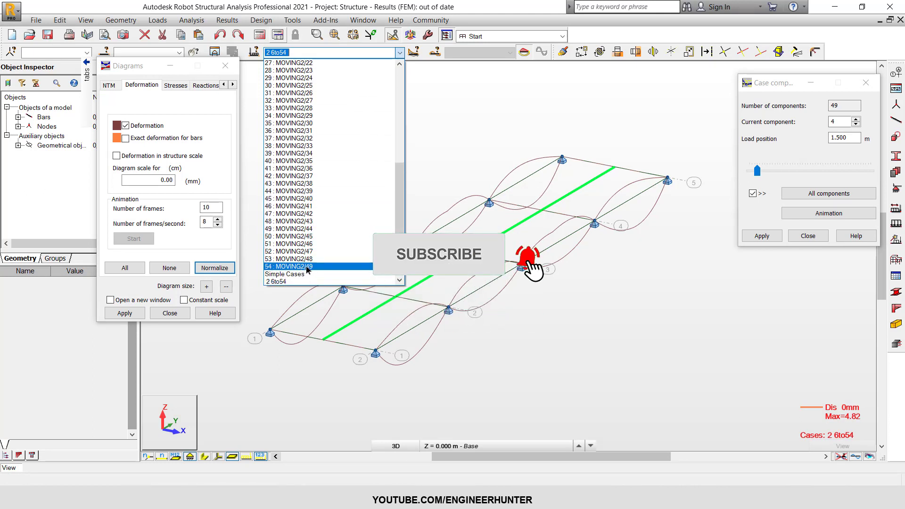
{"action": "scroll", "coordinate": [305, 189], "scroll_direction": "up", "scroll_amount": 9}
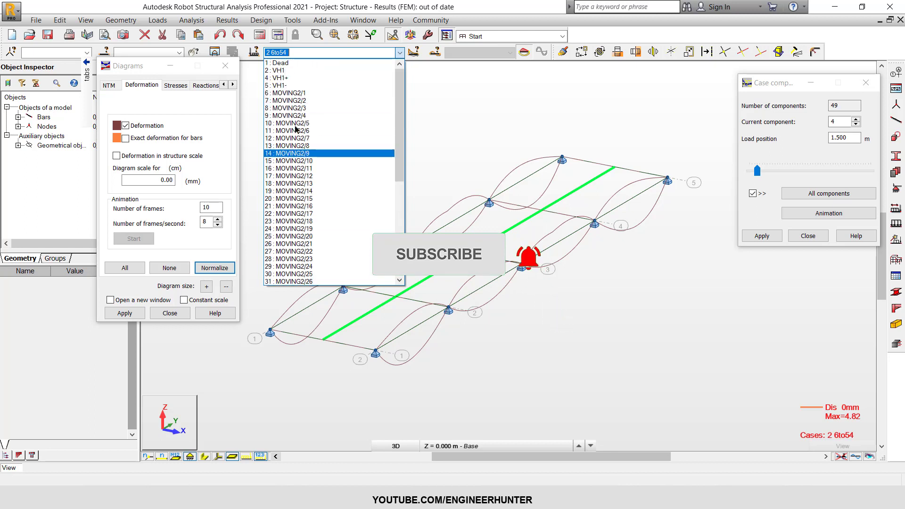
{"action": "left_click", "coordinate": [298, 93]}
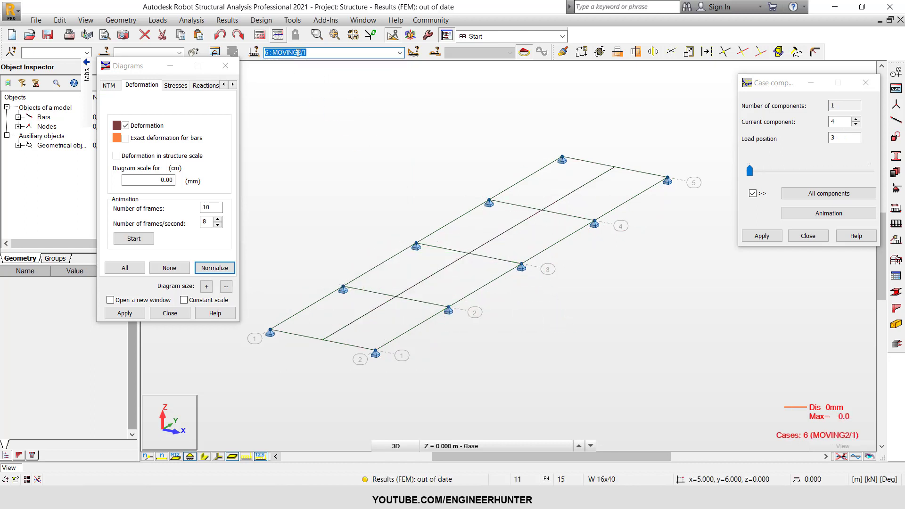
{"action": "left_click", "coordinate": [321, 53]}
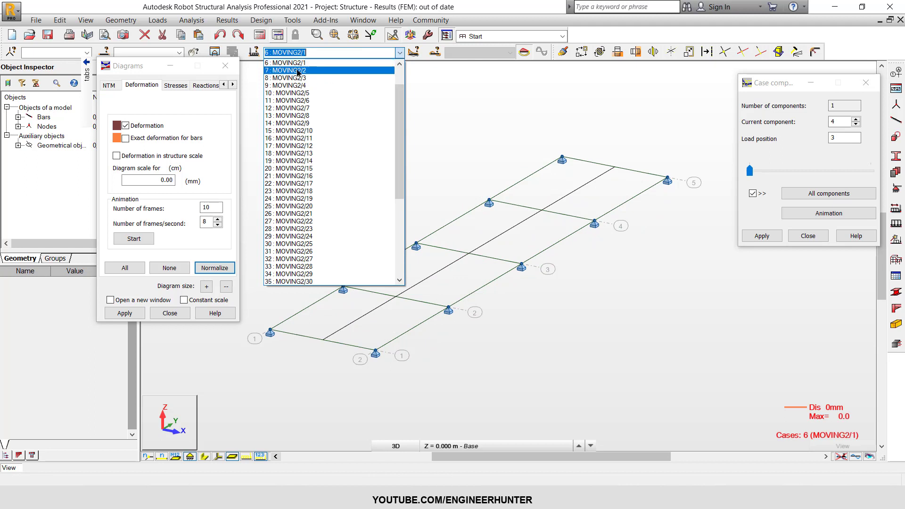
{"action": "left_click", "coordinate": [331, 70]}
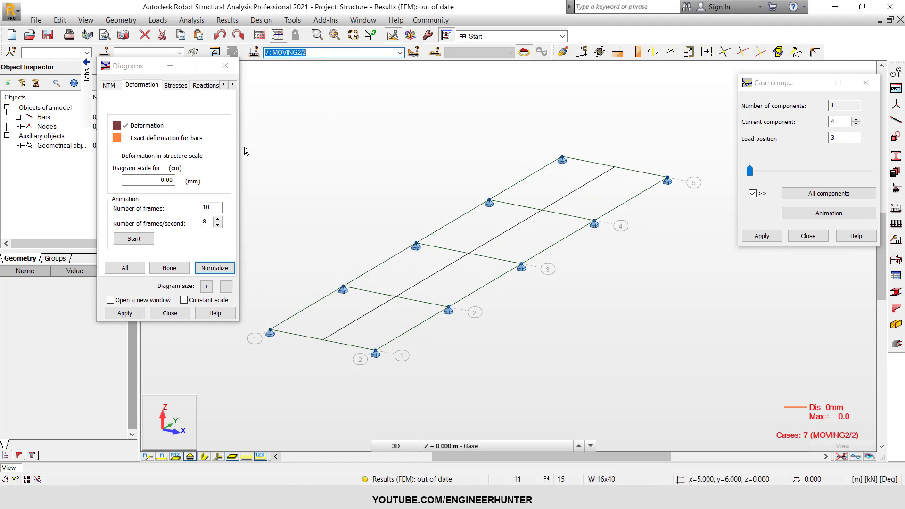
{"action": "left_click", "coordinate": [170, 313]}
{"action": "left_click", "coordinate": [260, 34]}
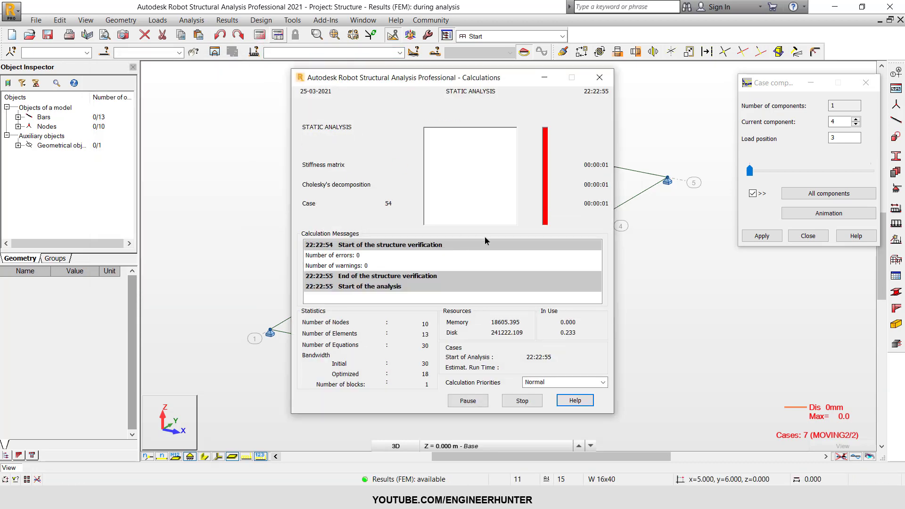
- View results for cases 6 MOVING2/1 and 7 MOVING2/2
{"action": "left_click", "coordinate": [399, 52]}
{"action": "scroll", "coordinate": [330, 92], "scroll_direction": "up", "scroll_amount": 1}
{"action": "scroll", "coordinate": [330, 97], "scroll_direction": "up", "scroll_amount": 1}
{"action": "left_click", "coordinate": [328, 94]}
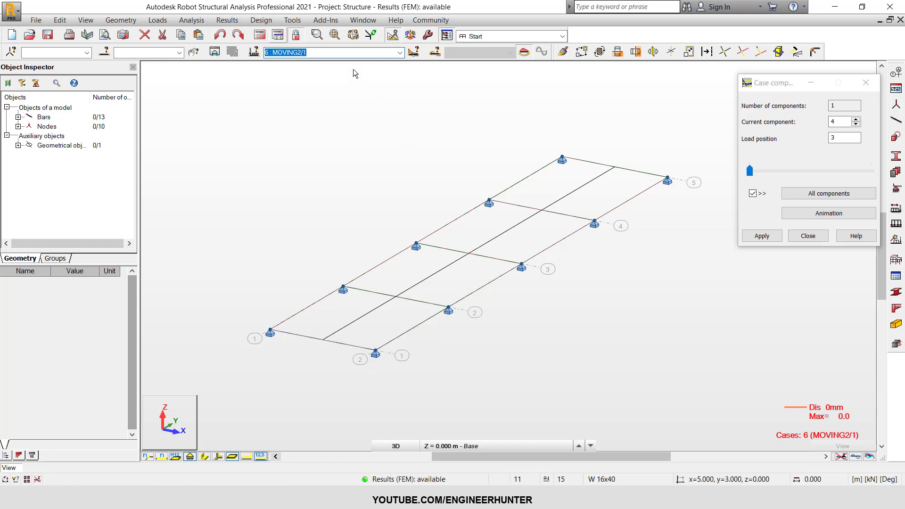
{"action": "key", "text": "Down"}
{"action": "key", "text": "Down"}
{"action": "key", "text": "Down"}
{"action": "key", "text": "Down"}
{"action": "key", "text": "Down"}
{"action": "key", "text": "Down"}
{"action": "key", "text": "Down"}
{"action": "key", "text": "Down"}
{"action": "key", "text": "Down"}
{"action": "key", "text": "Down"}
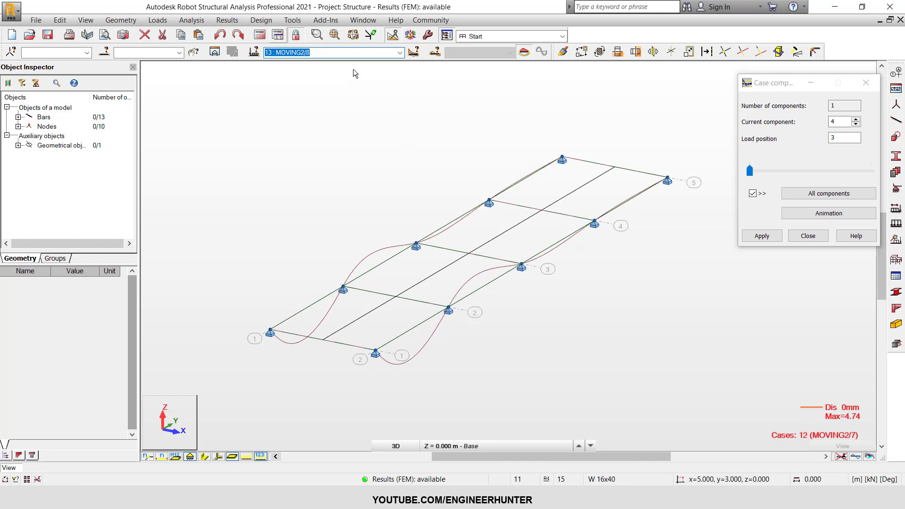
- Show the deformed shape of case 35 MOVING2/30 (max 2.91) with animation settings
{"action": "left_click", "coordinate": [400, 52]}
{"action": "left_click", "coordinate": [330, 193]}
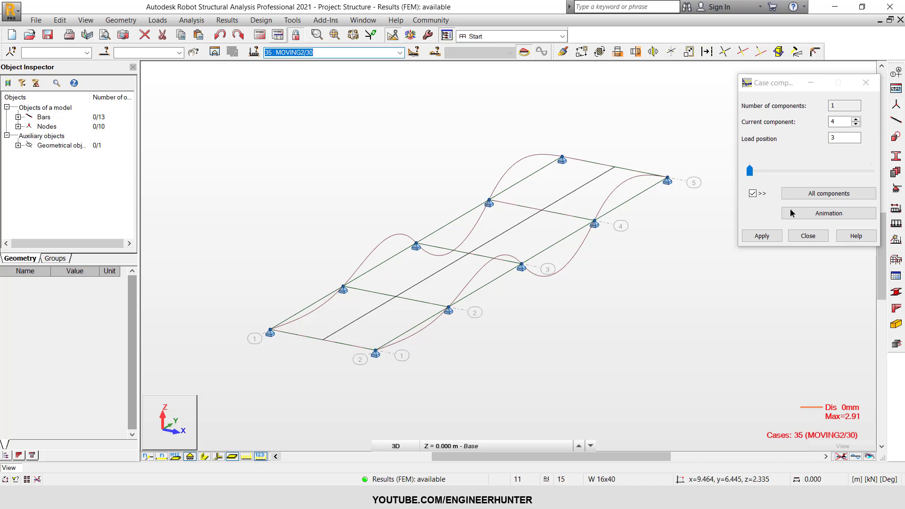
{"action": "left_click", "coordinate": [813, 215]}
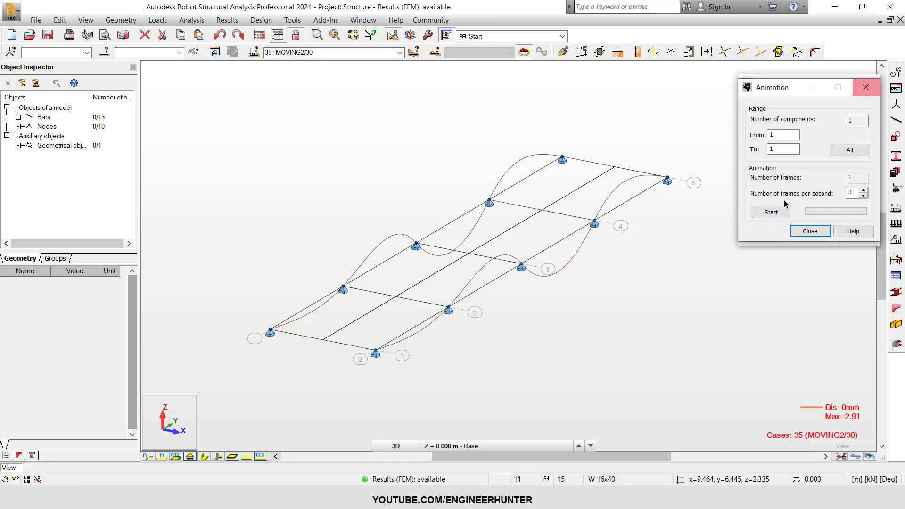
- Animate the deformation of case MOVING2/30 and close Case components
{"action": "left_click", "coordinate": [772, 212]}
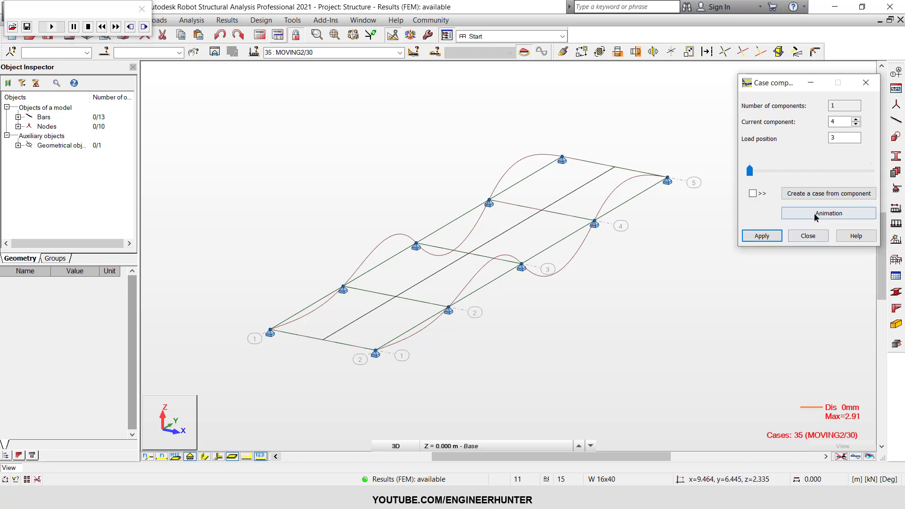
{"action": "left_click", "coordinate": [816, 215]}
{"action": "left_click", "coordinate": [764, 213]}
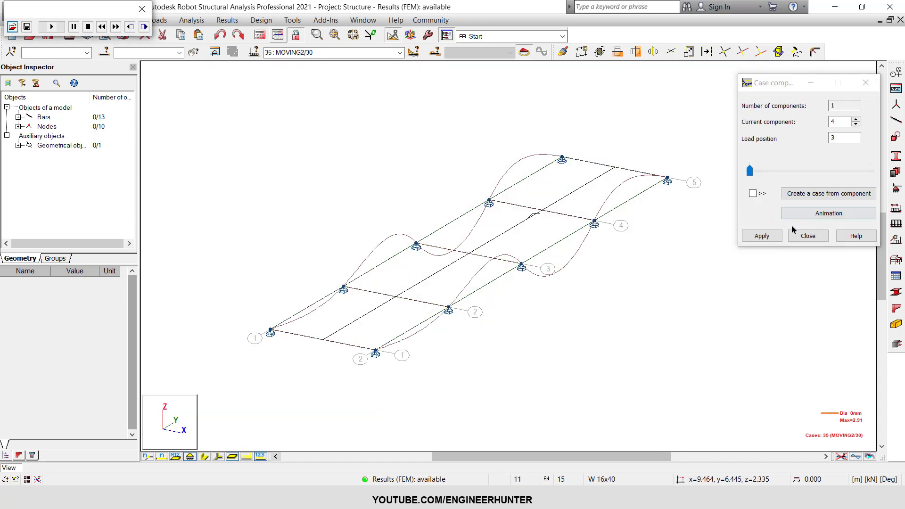
{"action": "left_click", "coordinate": [809, 236]}
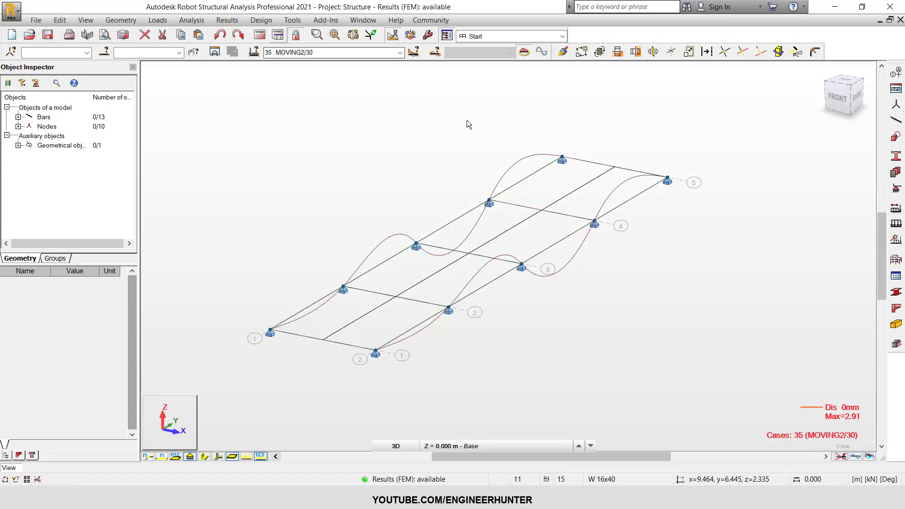
- Turn off the bar deformation diagram and draw bars as 3-D section shapes
{"action": "left_click", "coordinate": [157, 20]}
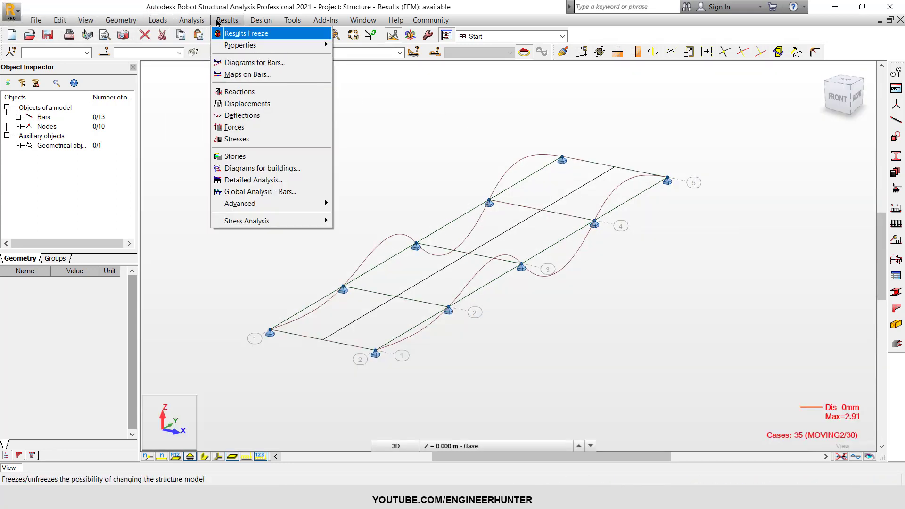
{"action": "left_click", "coordinate": [236, 64]}
{"action": "left_click_drag", "start_coordinate": [141, 65], "coordinate": [794, 53]}
{"action": "left_click", "coordinate": [801, 226]}
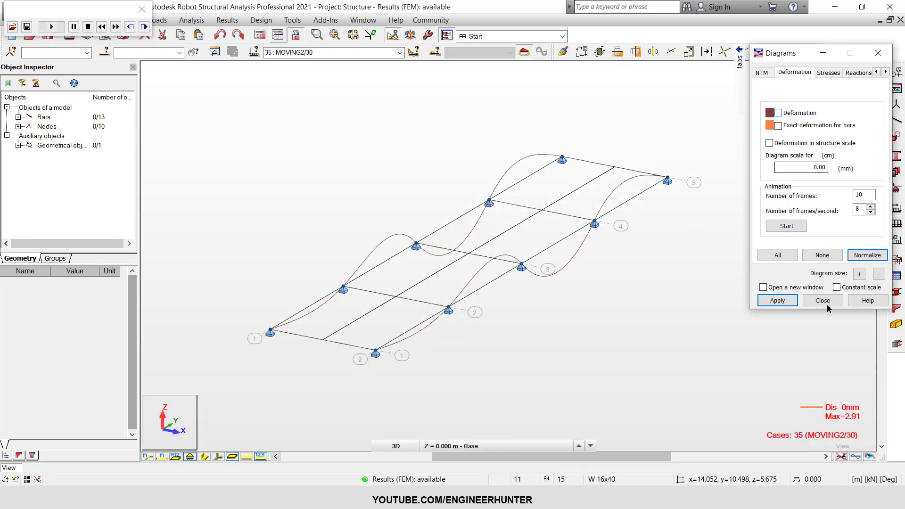
{"action": "left_click", "coordinate": [777, 300]}
{"action": "left_click", "coordinate": [823, 300]}
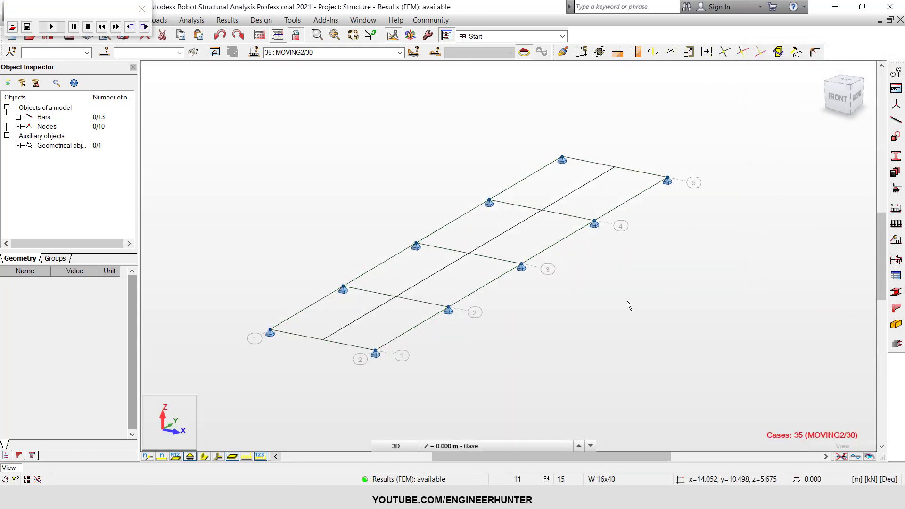
{"action": "left_click", "coordinate": [209, 458]}
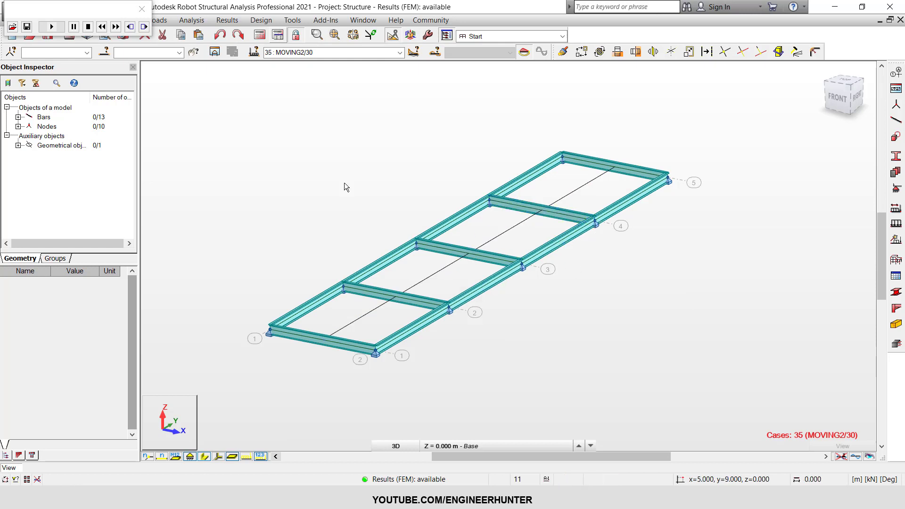
- Close the animation player and display case 2 : VH1 at component 1 of 49
{"action": "left_click", "coordinate": [141, 9]}
{"action": "left_click", "coordinate": [400, 52]}
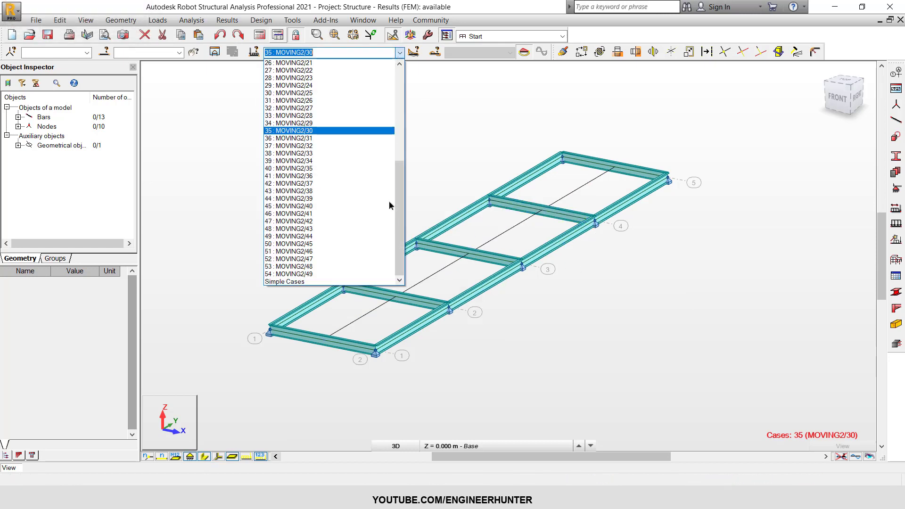
{"action": "scroll", "coordinate": [333, 228], "scroll_direction": "up", "scroll_amount": 8}
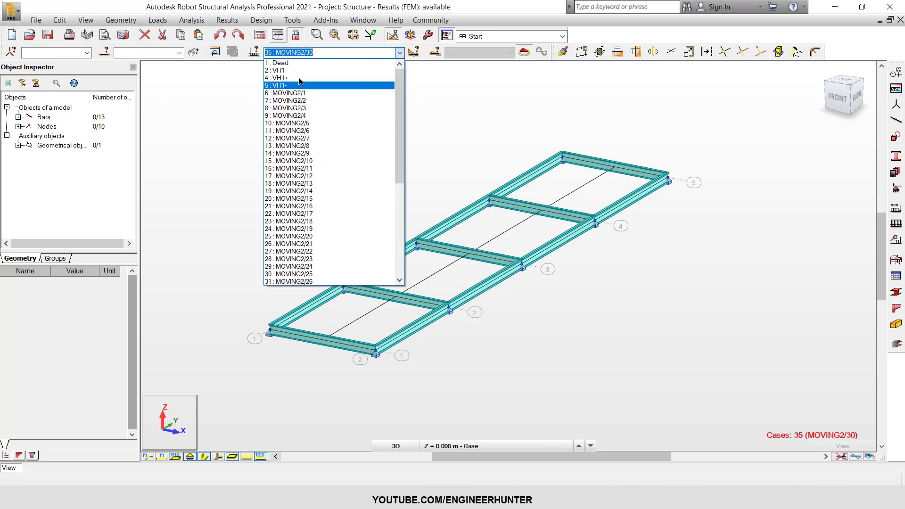
{"action": "left_click", "coordinate": [301, 70]}
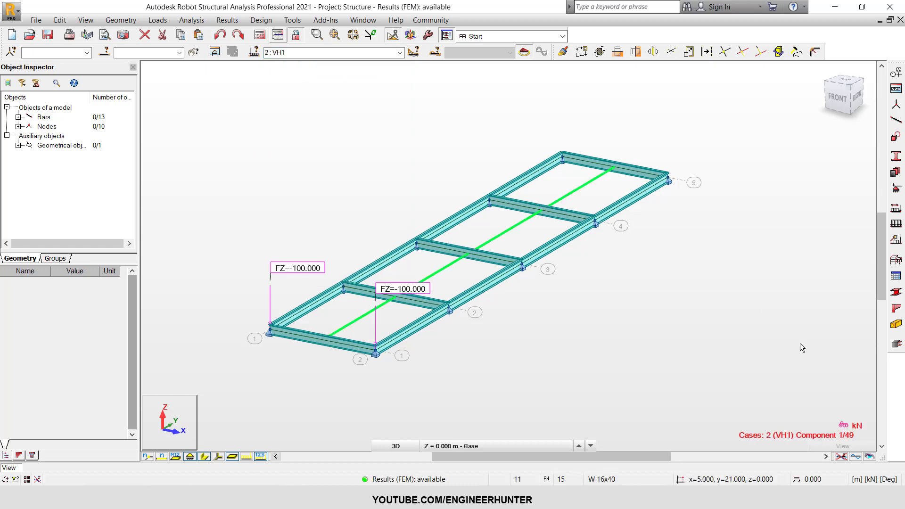